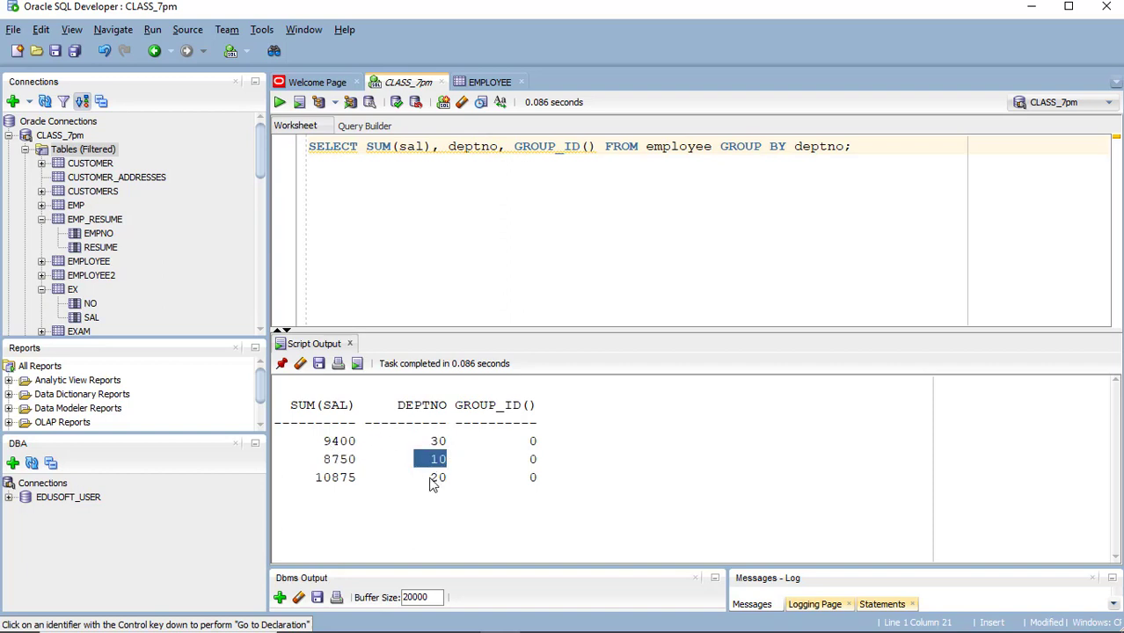
Switch to the Oracle_7PM_New notes in Notepad and copy the second GROUP_ID example, grouping by deptno,ROLLUP (deptno, job) without a having clause
{"action": "left_click", "coordinate": [430, 479]}
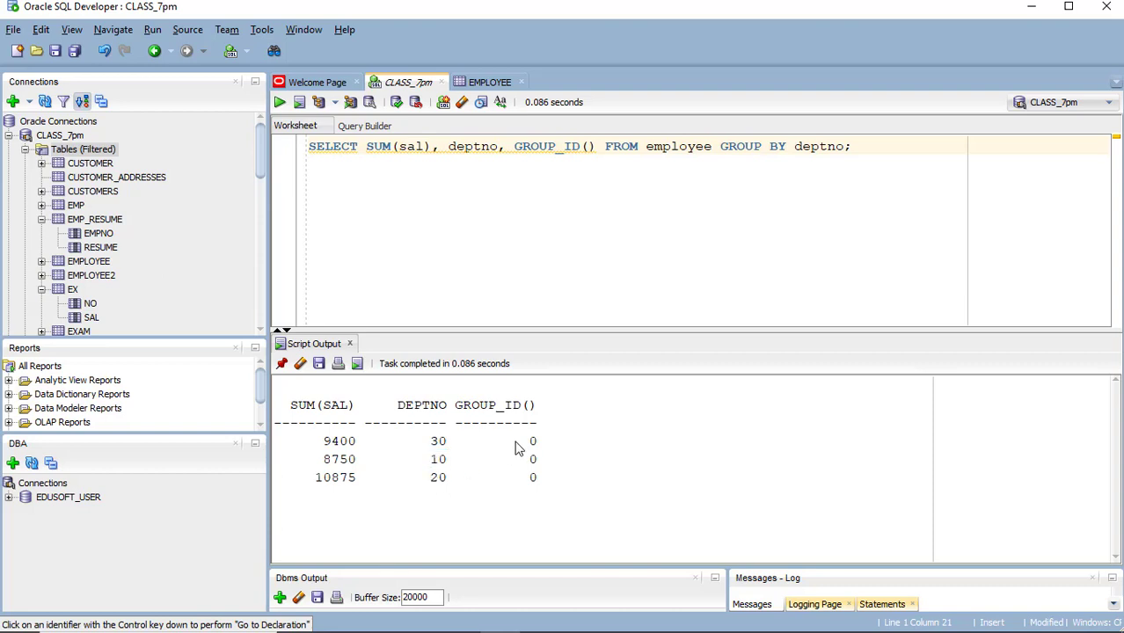
{"action": "left_click_drag", "start_coordinate": [513, 444], "coordinate": [539, 479]}
{"action": "key", "text": "alt+Tab"}
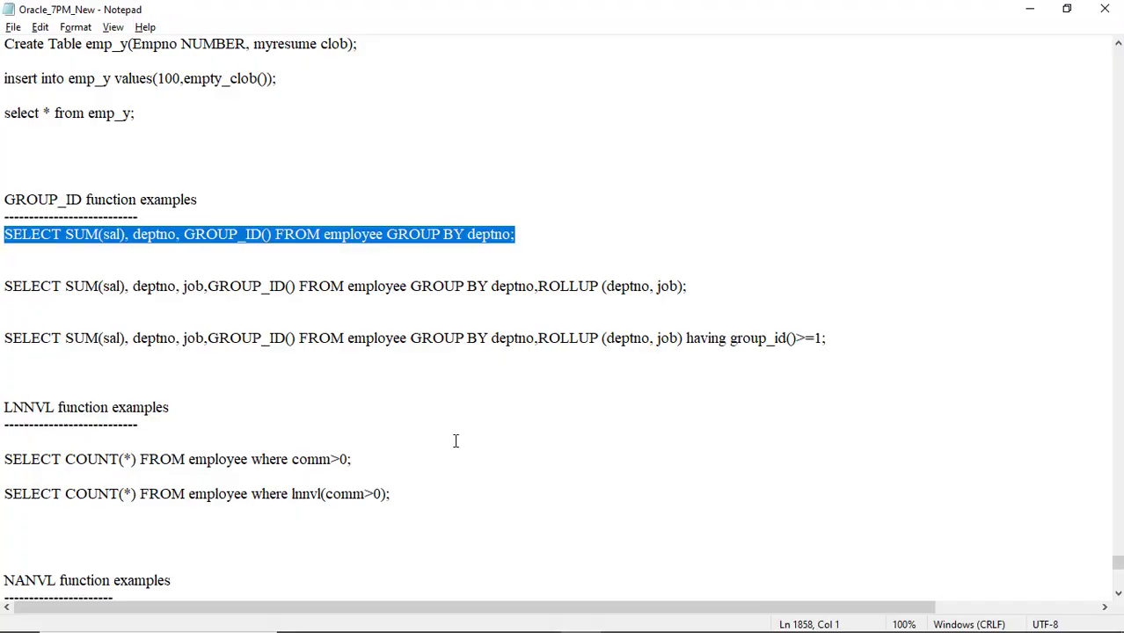
{"action": "left_click", "coordinate": [536, 287]}
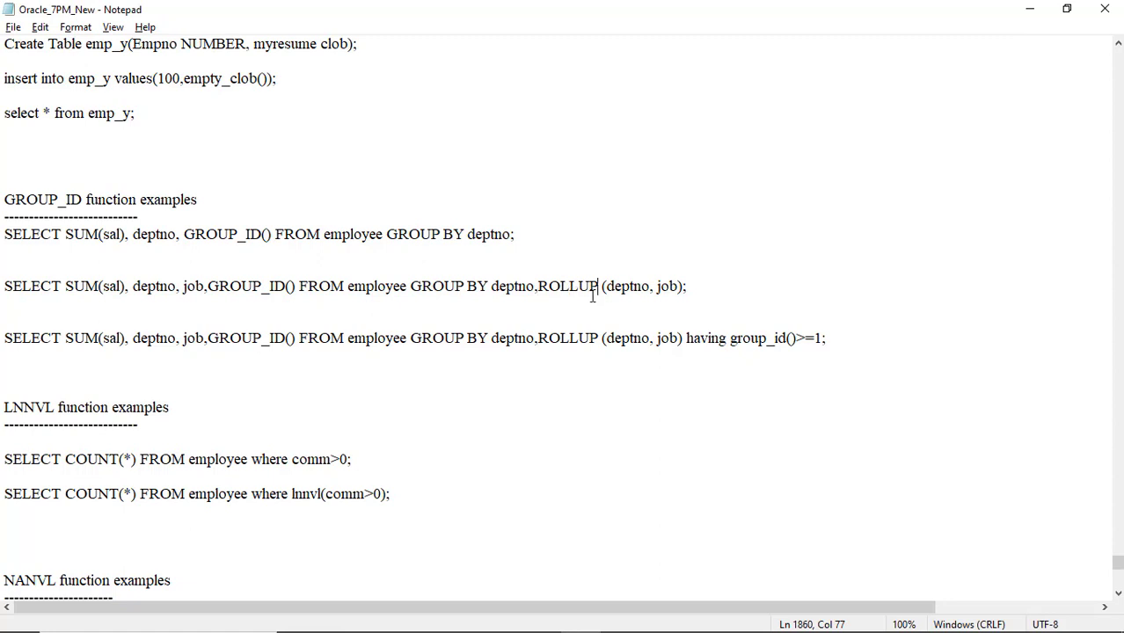
{"action": "left_click_drag", "start_coordinate": [621, 290], "coordinate": [664, 292]}
{"action": "left_click_drag", "start_coordinate": [2, 286], "coordinate": [697, 292]}
{"action": "key", "text": "ctrl+c"}
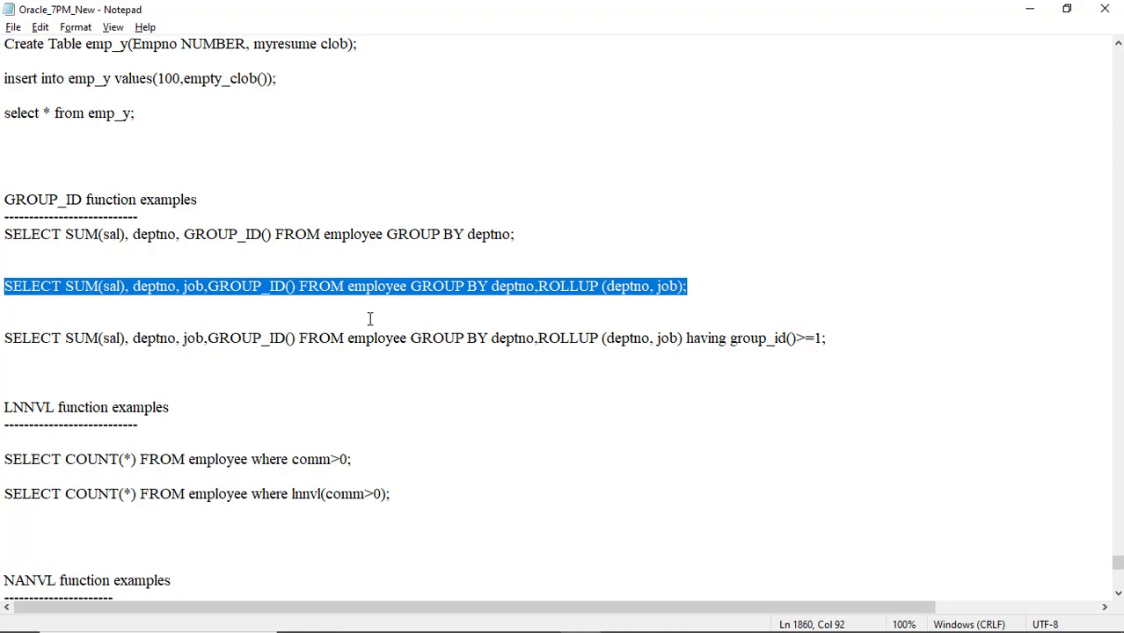
Switch back to Oracle SQL Developer, replace the worksheet query with the copied ROLLUP query, and run it as a script with the old output cleared
{"action": "key", "text": "alt+Tab"}
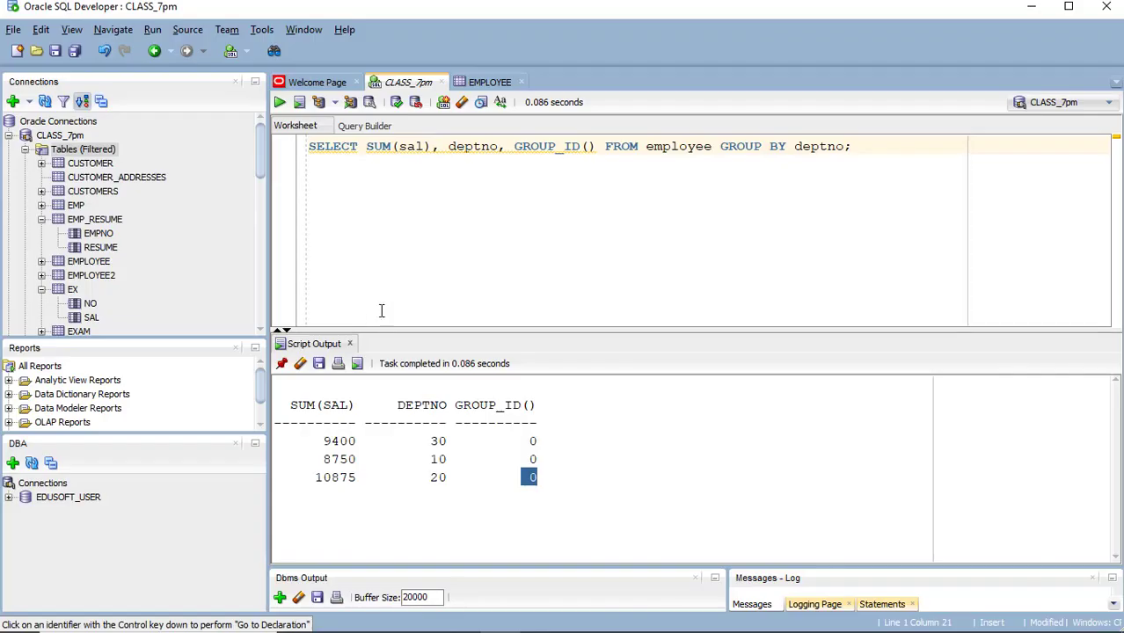
{"action": "key", "text": "ctrl+a"}
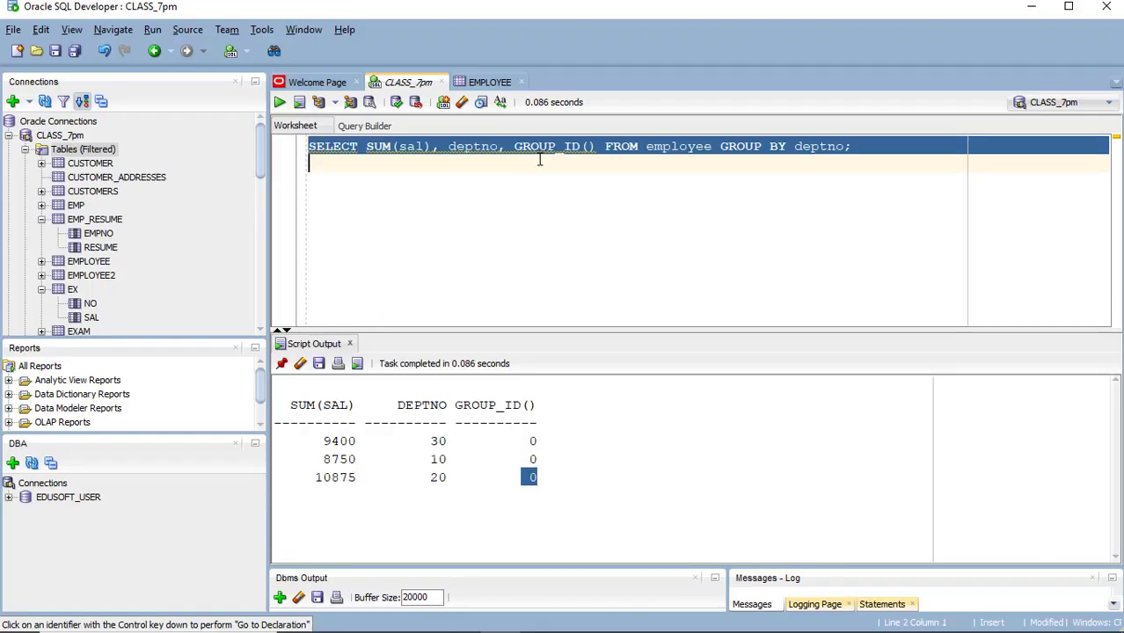
{"action": "key", "text": "ctrl+v"}
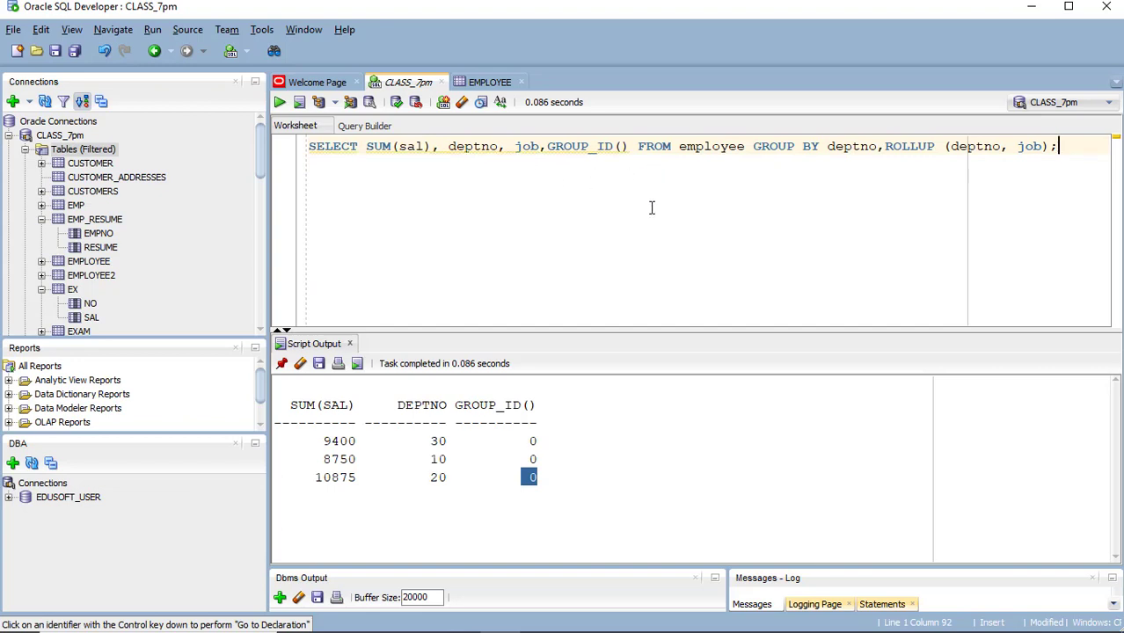
{"action": "left_click", "coordinate": [300, 364]}
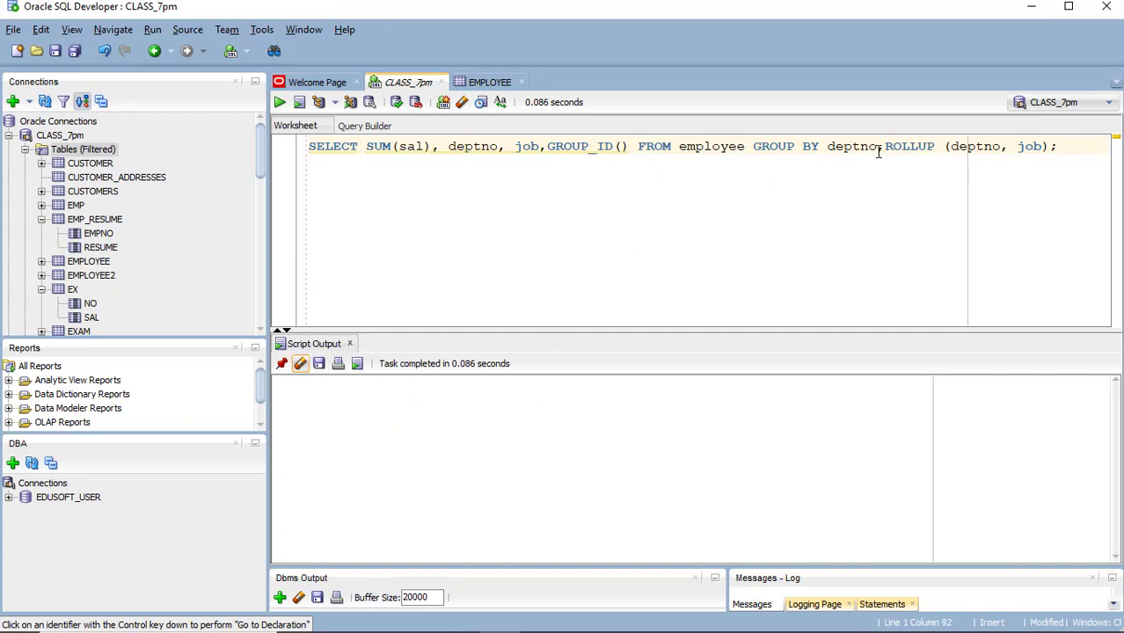
{"action": "left_click", "coordinate": [1004, 147]}
{"action": "key", "text": "F5"}
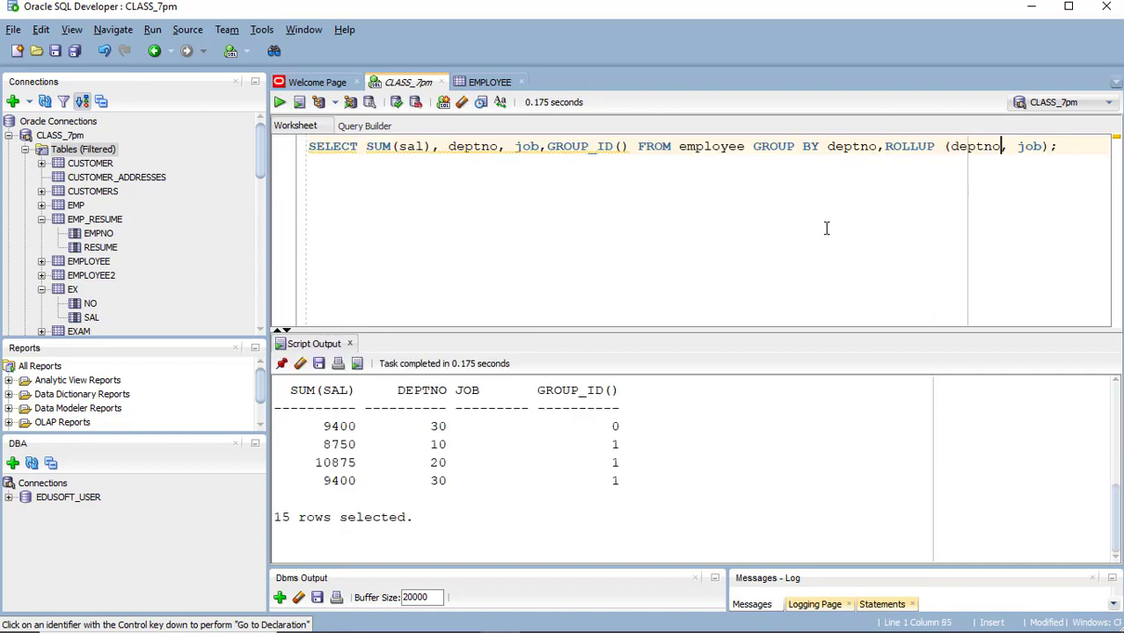
Examine the ROLLUP query output from its first row, comparing department 10's per-job sums with the department subtotals at the end
{"action": "scroll", "coordinate": [570, 435], "scroll_direction": "up", "scroll_amount": 2}
{"action": "scroll", "coordinate": [570, 435], "scroll_direction": "up", "scroll_amount": 3}
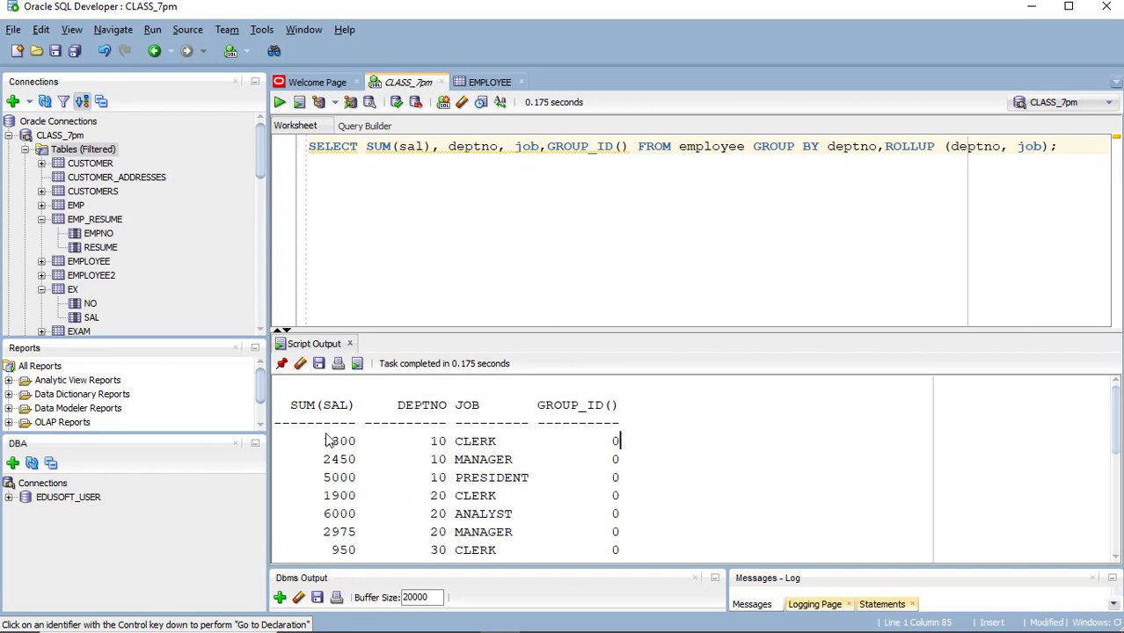
{"action": "left_click_drag", "start_coordinate": [322, 440], "coordinate": [620, 477]}
{"action": "scroll", "coordinate": [503, 476], "scroll_direction": "down", "scroll_amount": 1}
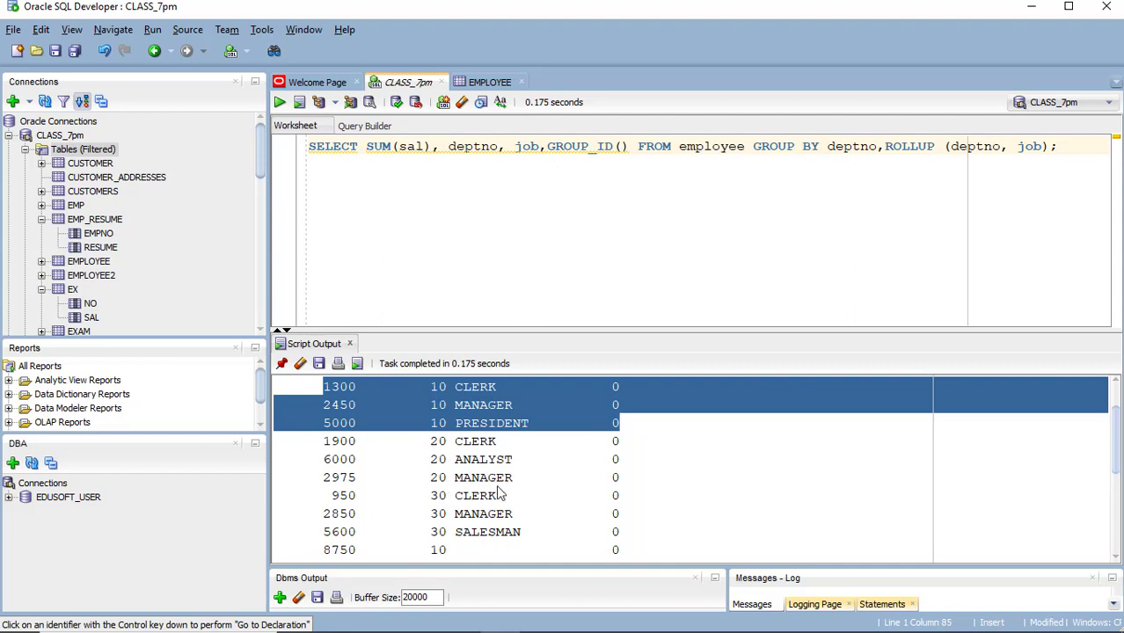
{"action": "scroll", "coordinate": [570, 503], "scroll_direction": "down", "scroll_amount": 1}
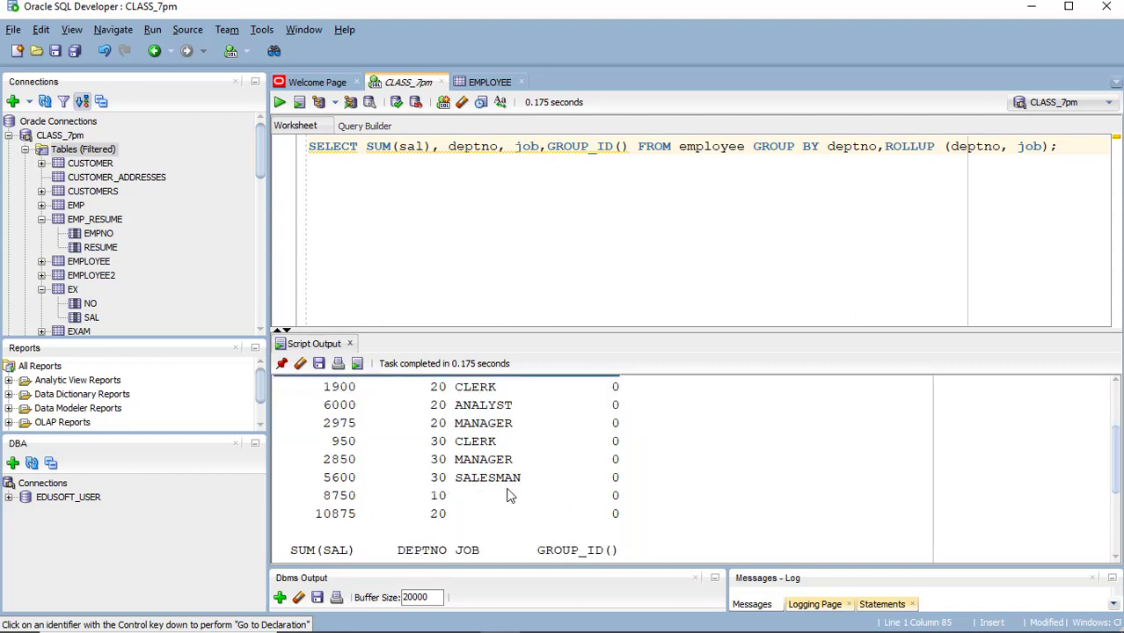
{"action": "scroll", "coordinate": [510, 501], "scroll_direction": "down", "scroll_amount": 1}
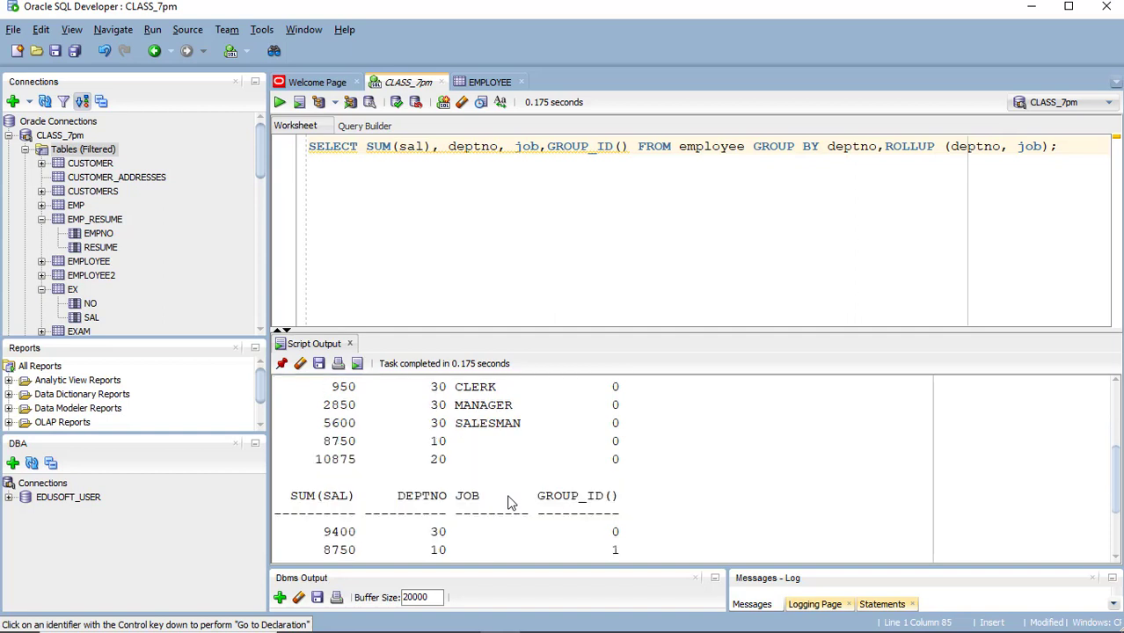
{"action": "scroll", "coordinate": [510, 502], "scroll_direction": "down", "scroll_amount": 1}
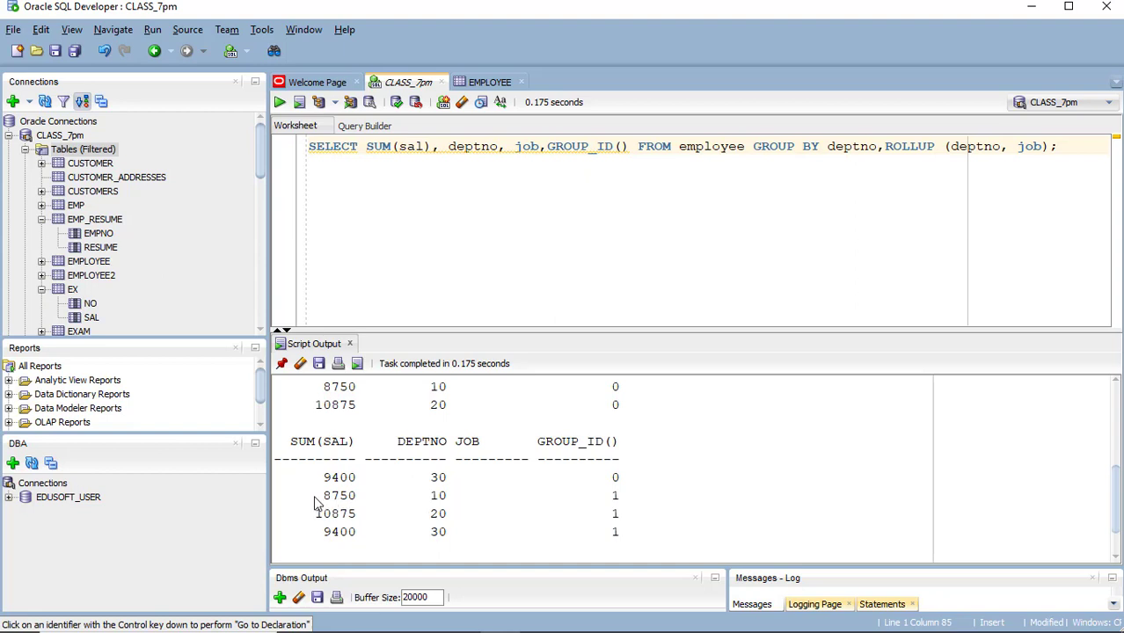
{"action": "left_click_drag", "start_coordinate": [315, 497], "coordinate": [449, 503]}
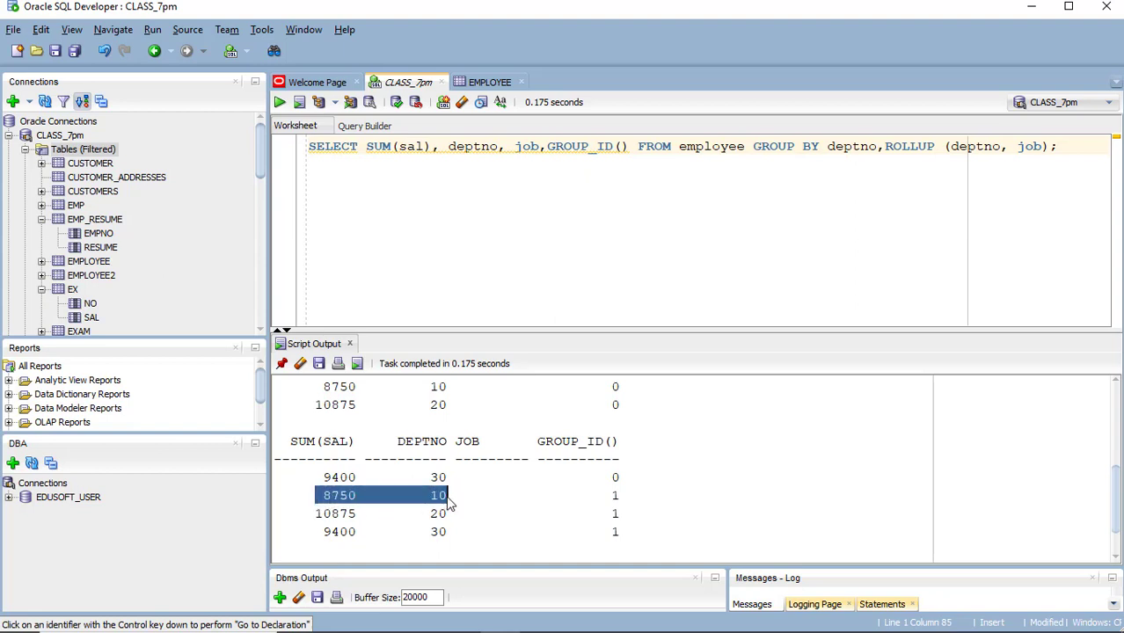
{"action": "scroll", "coordinate": [449, 501], "scroll_direction": "up", "scroll_amount": 10}
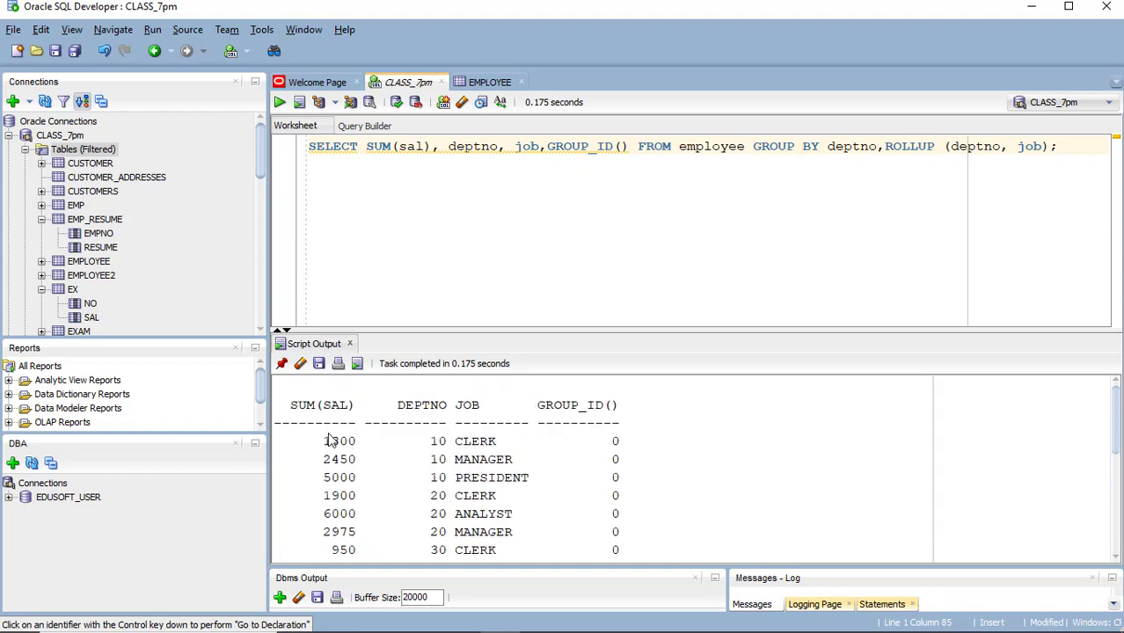
{"action": "left_click_drag", "start_coordinate": [327, 436], "coordinate": [524, 480]}
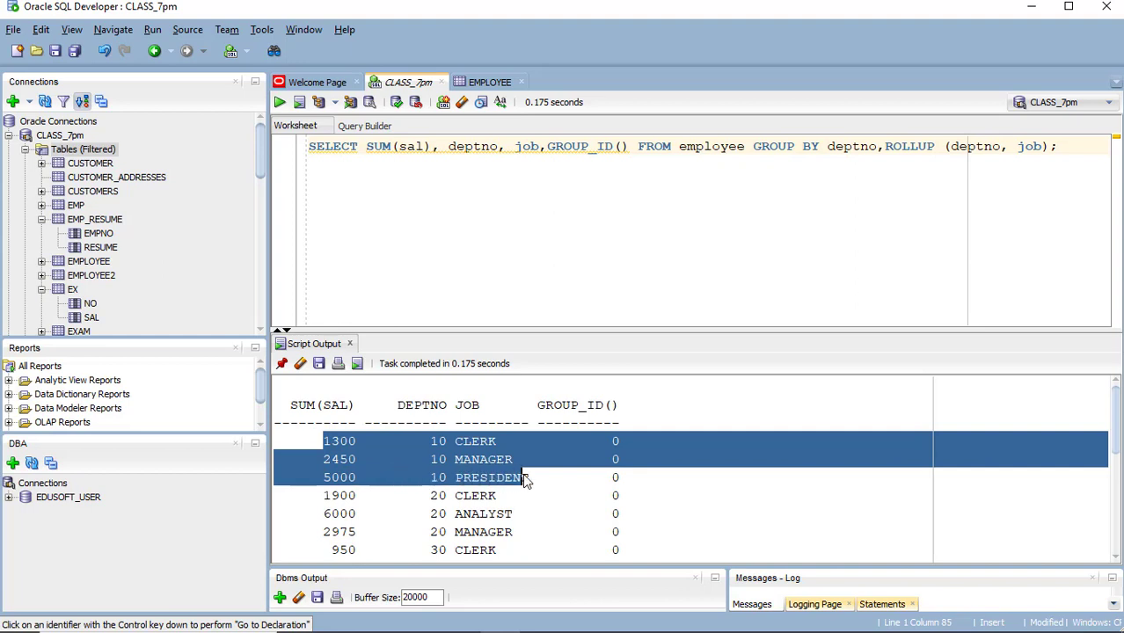
{"action": "left_click", "coordinate": [525, 479]}
{"action": "scroll", "coordinate": [522, 475], "scroll_direction": "down", "scroll_amount": 5}
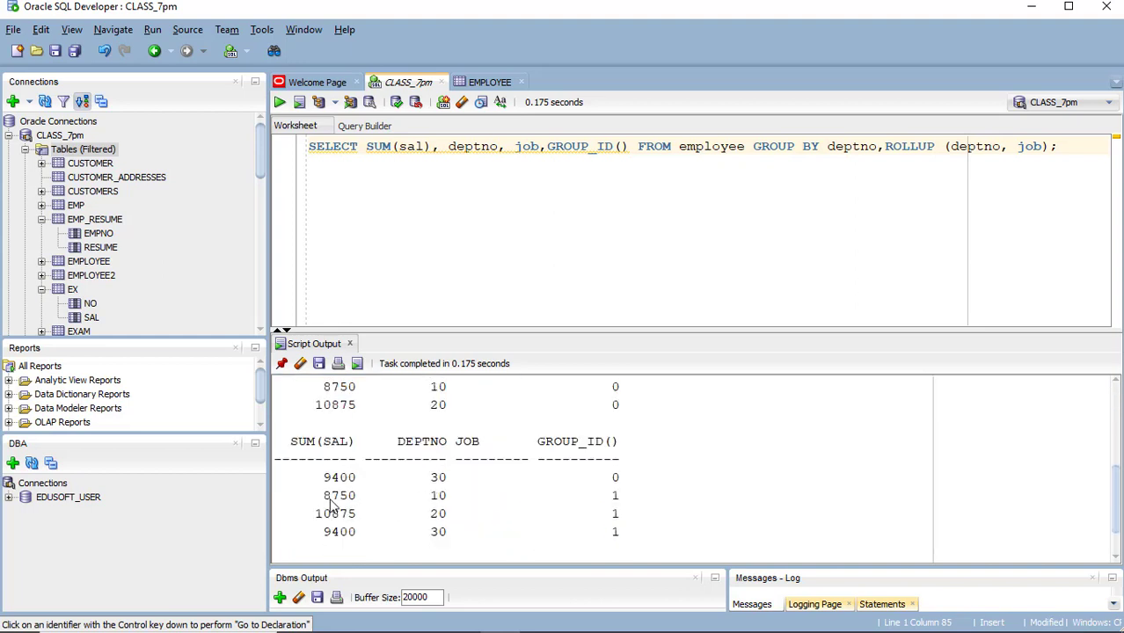
{"action": "left_click_drag", "start_coordinate": [323, 495], "coordinate": [450, 537]}
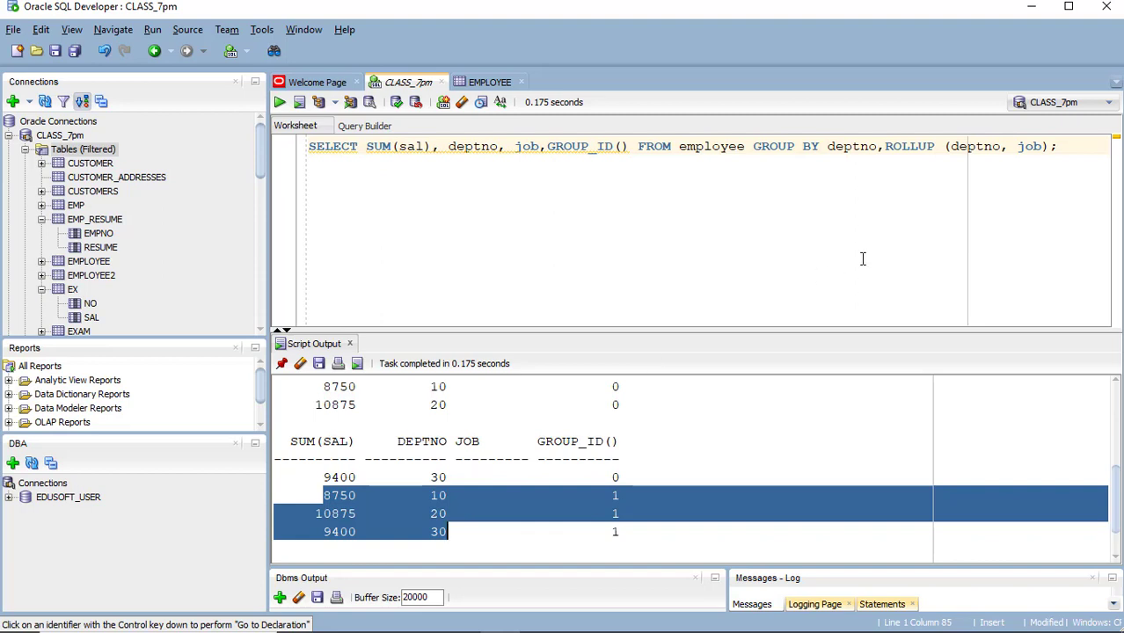
Review the GROUP_ID() column through the whole result and highlight the last three department subtotal rows
{"action": "scroll", "coordinate": [552, 417], "scroll_direction": "up", "scroll_amount": 5}
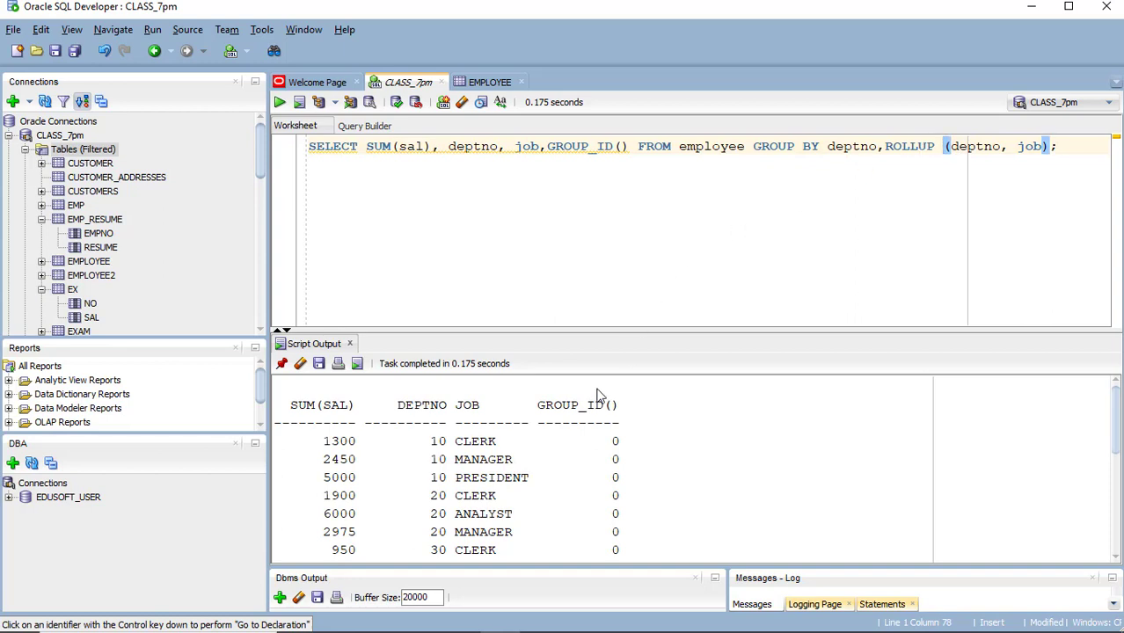
{"action": "scroll", "coordinate": [663, 396], "scroll_direction": "down", "scroll_amount": 3}
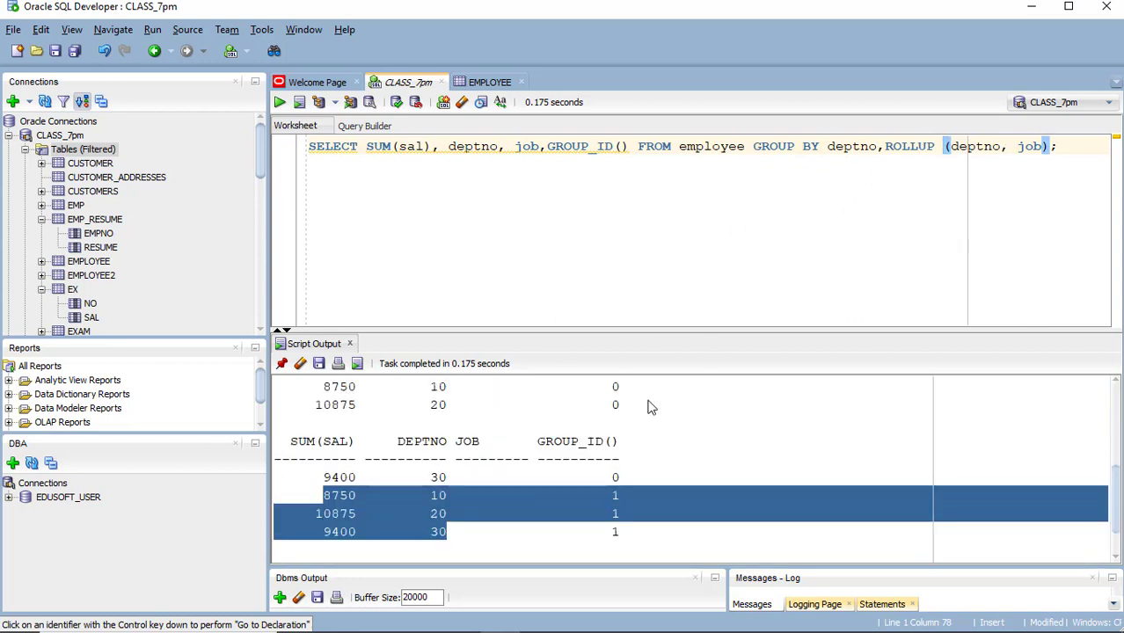
{"action": "scroll", "coordinate": [577, 448], "scroll_direction": "down", "scroll_amount": 3}
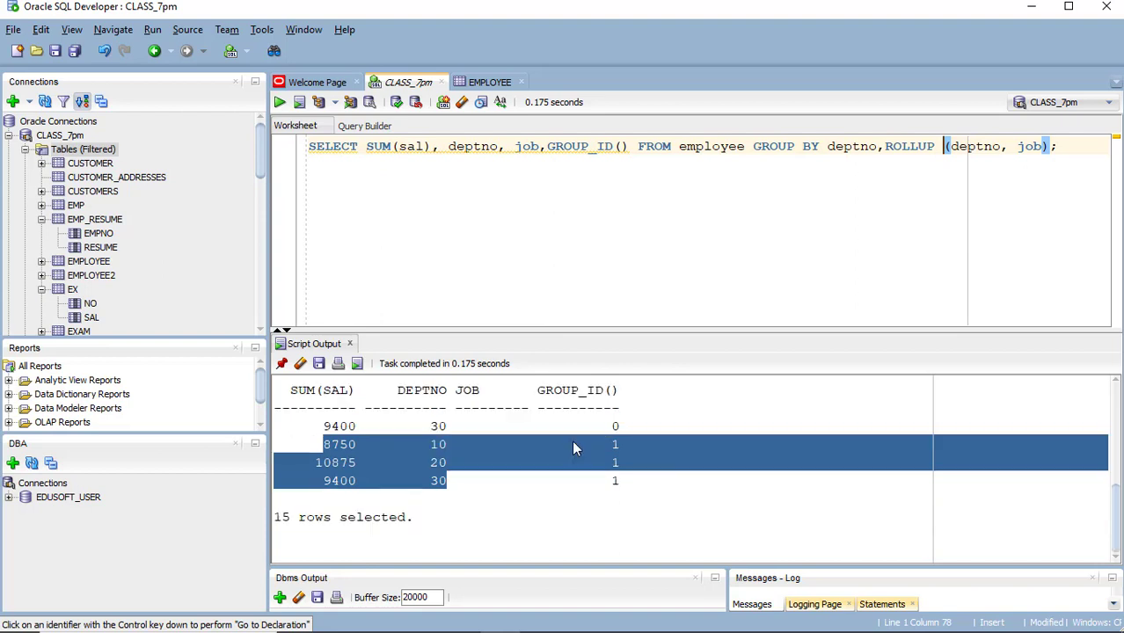
{"action": "left_click", "coordinate": [441, 491]}
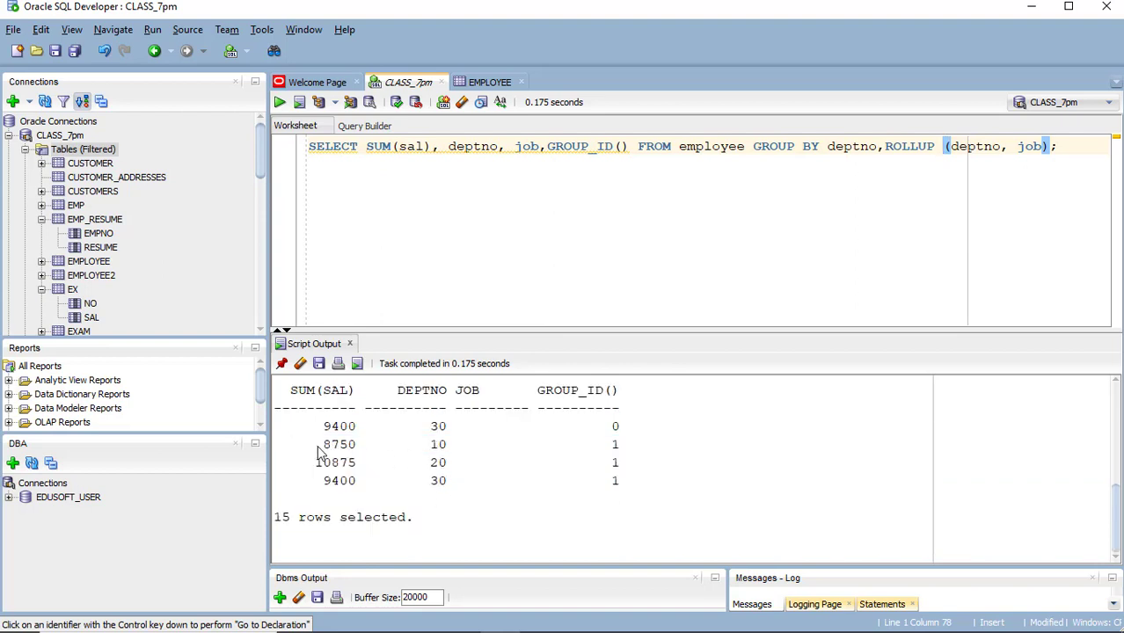
{"action": "left_click_drag", "start_coordinate": [315, 447], "coordinate": [447, 445]}
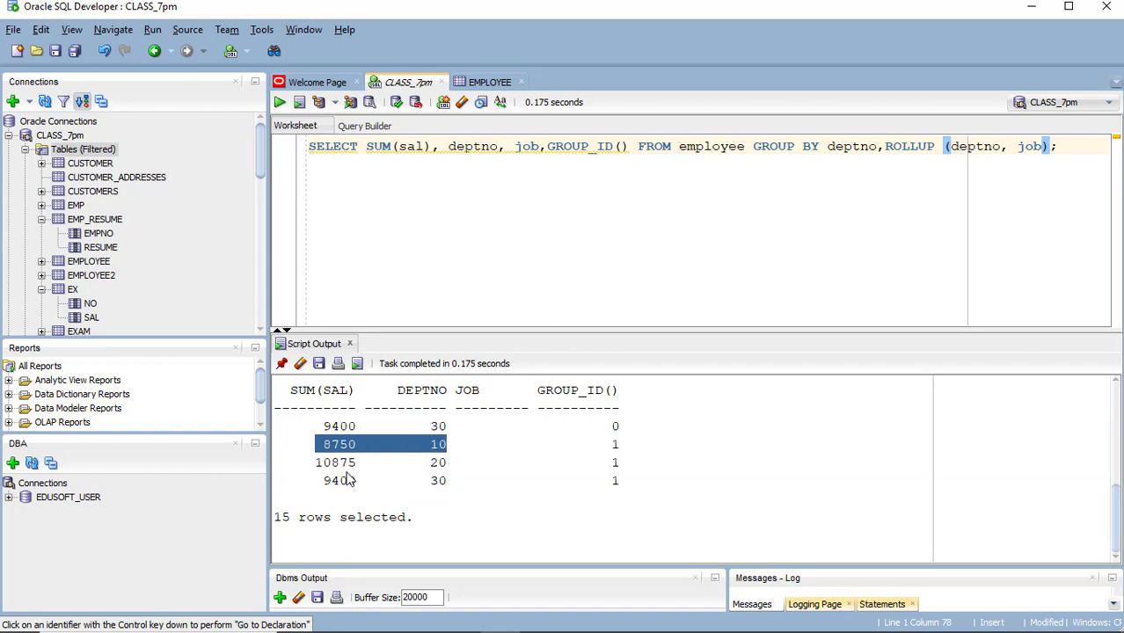
{"action": "scroll", "coordinate": [519, 455], "scroll_direction": "up", "scroll_amount": 4}
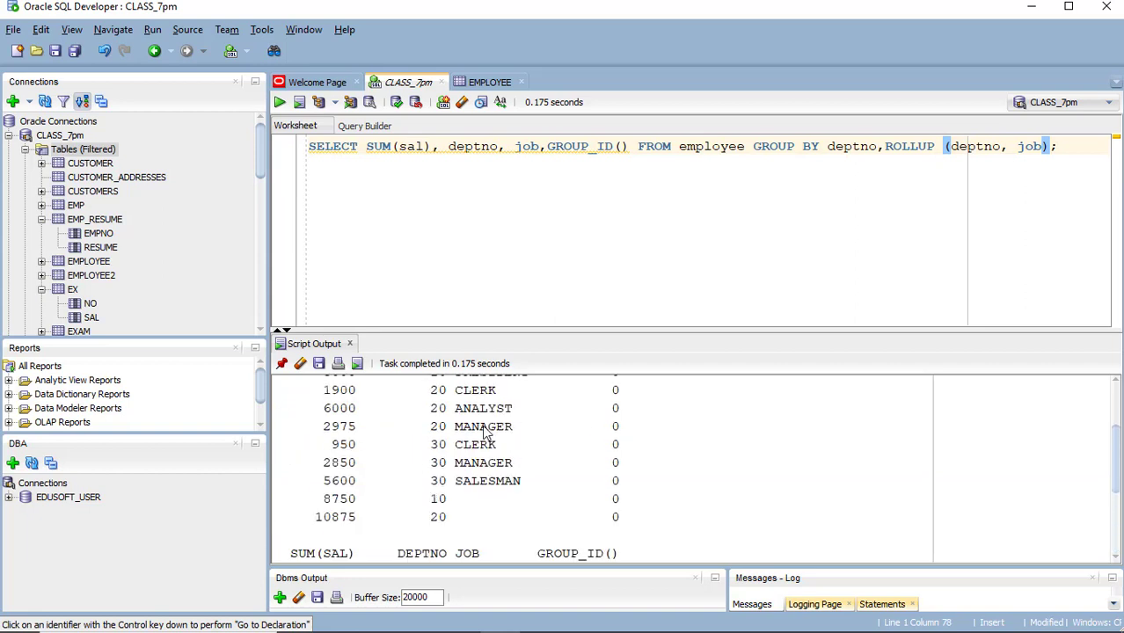
{"action": "scroll", "coordinate": [487, 432], "scroll_direction": "down", "scroll_amount": 4}
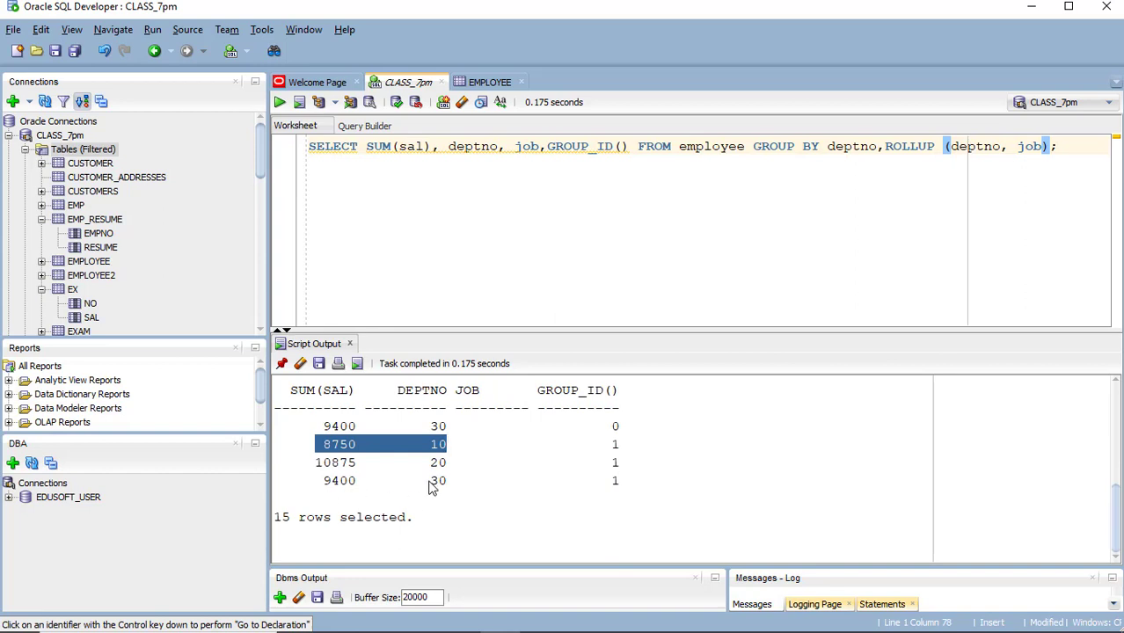
{"action": "left_click", "coordinate": [365, 463]}
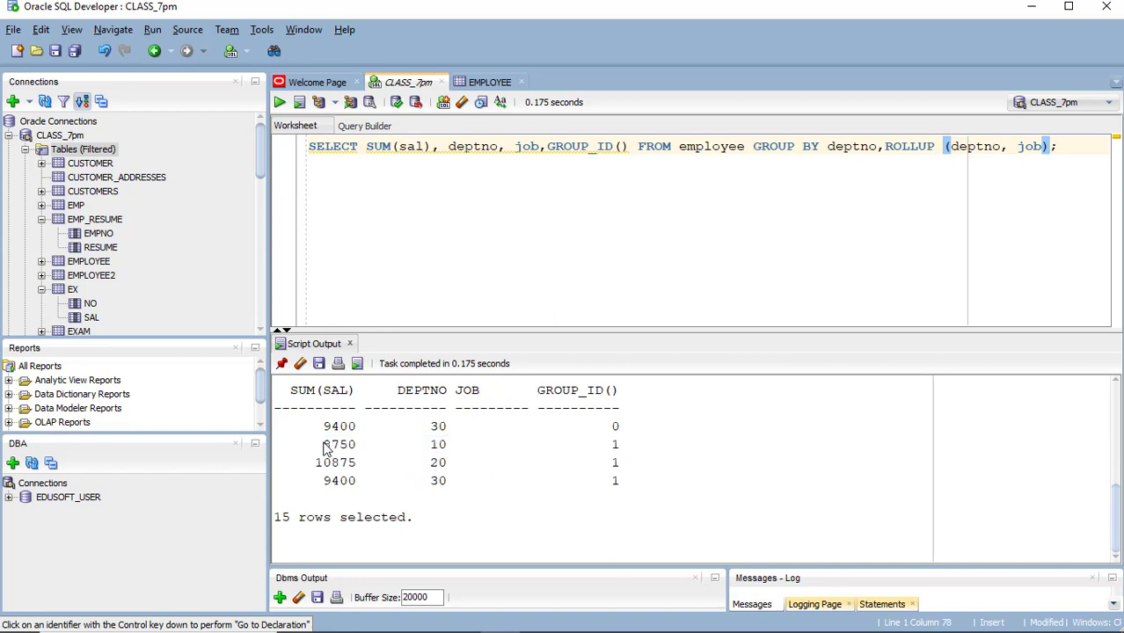
{"action": "left_click", "coordinate": [323, 444], "text": "shift"}
{"action": "left_click_drag", "start_coordinate": [396, 483], "coordinate": [625, 486]}
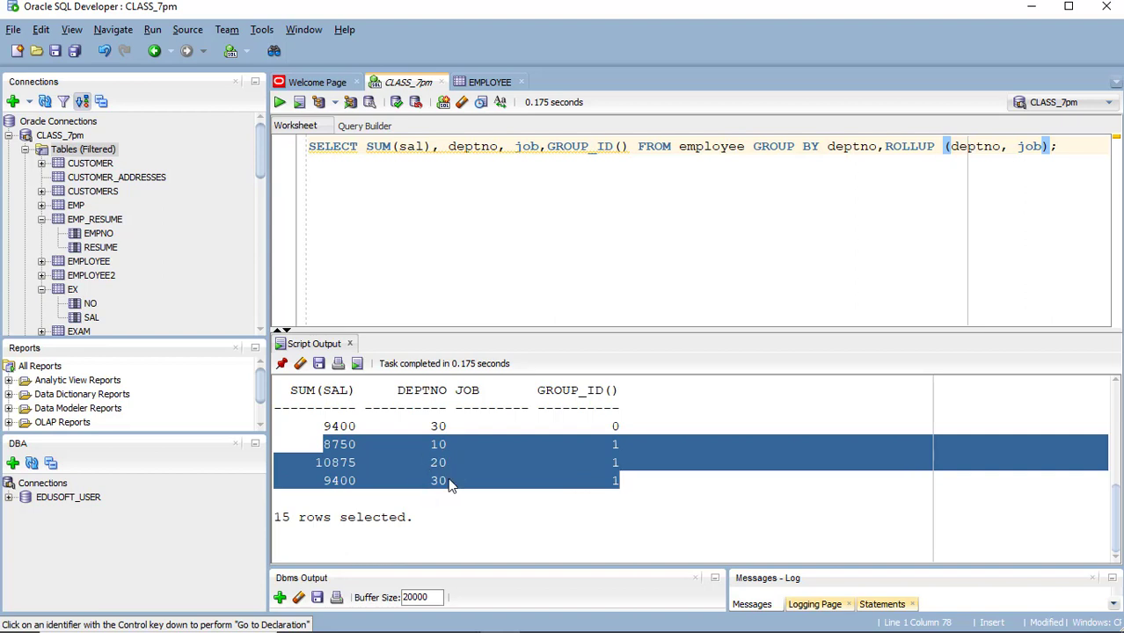
Compare the blank-job subtotal rows above the repeated column header with the last three department rows and their GROUP_ID() values
{"action": "scroll", "coordinate": [473, 456], "scroll_direction": "up", "scroll_amount": 2}
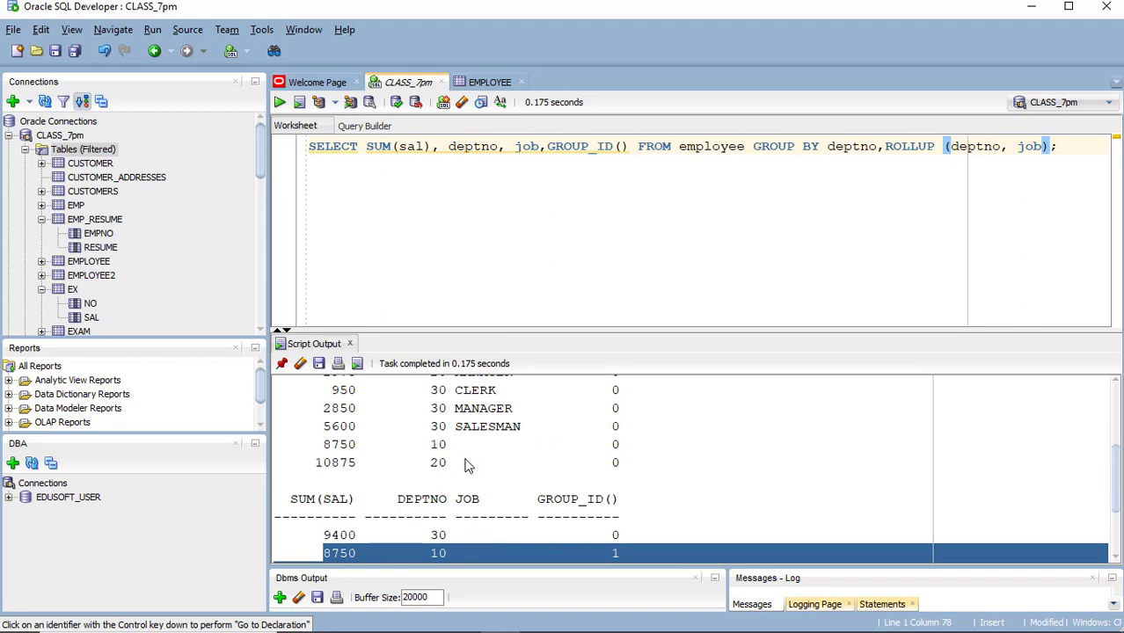
{"action": "scroll", "coordinate": [464, 461], "scroll_direction": "down", "scroll_amount": 2}
{"action": "scroll", "coordinate": [464, 457], "scroll_direction": "up", "scroll_amount": 3}
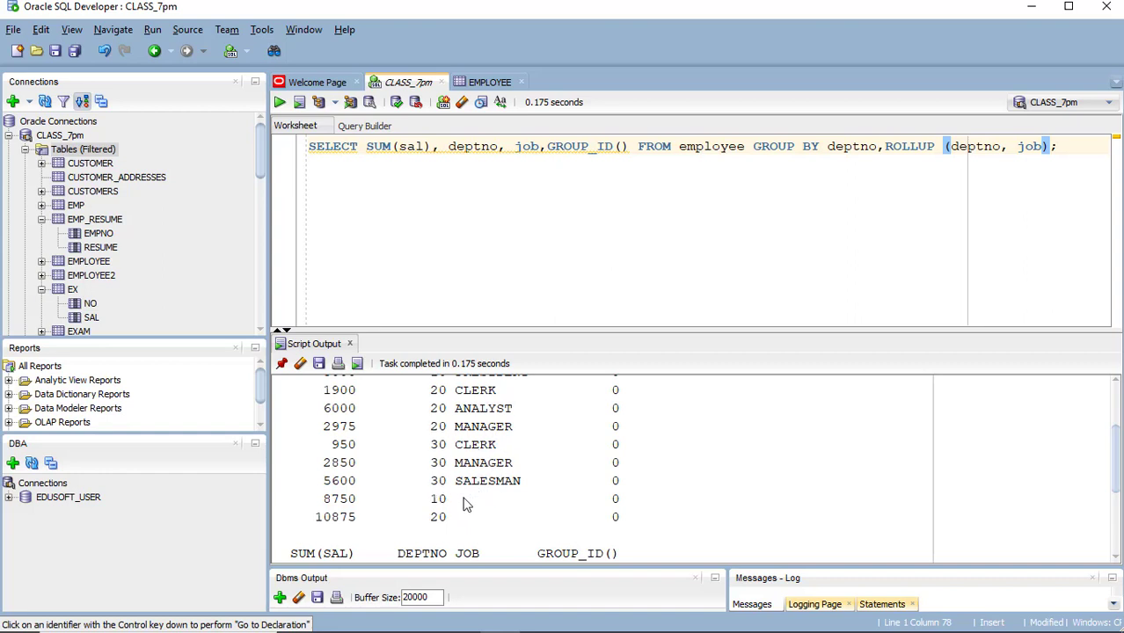
{"action": "scroll", "coordinate": [459, 506], "scroll_direction": "down", "scroll_amount": 1}
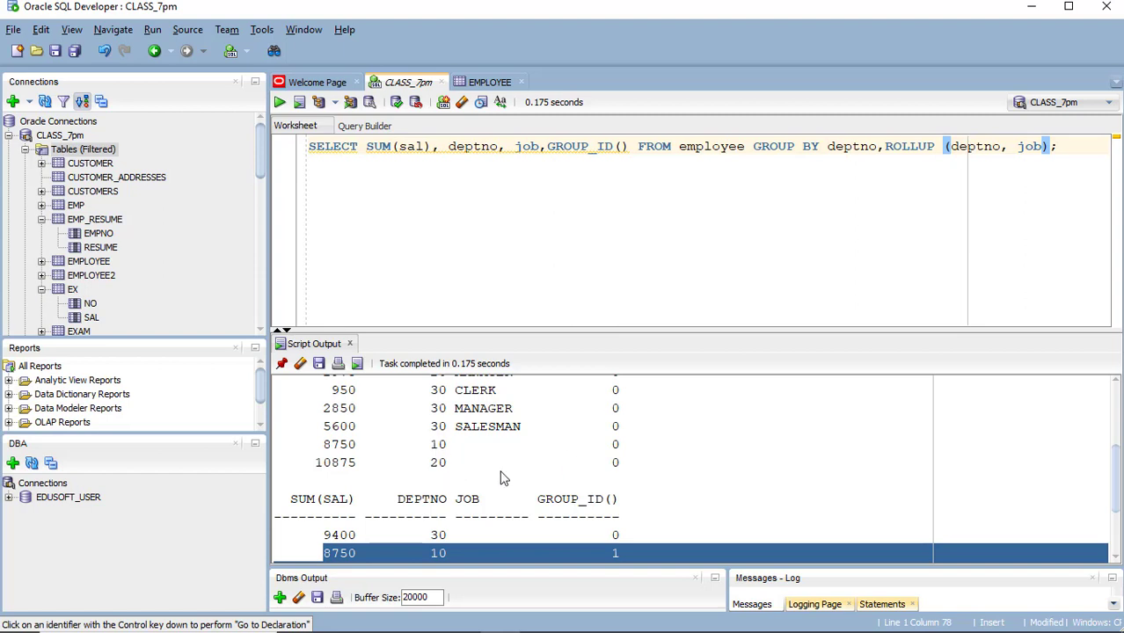
{"action": "scroll", "coordinate": [489, 496], "scroll_direction": "down", "scroll_amount": 1}
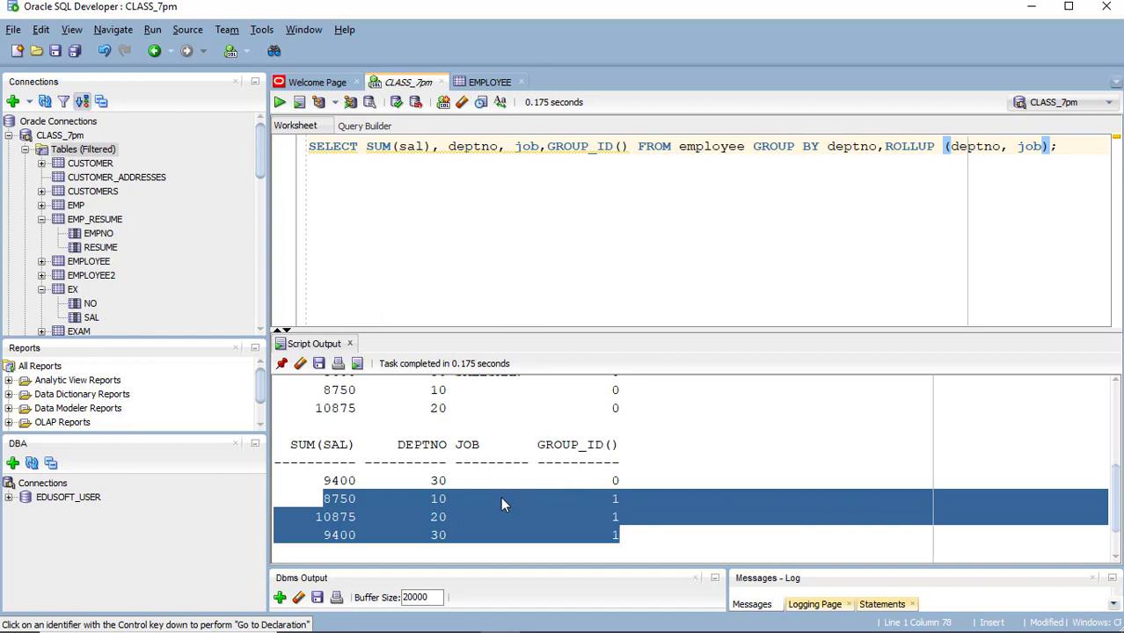
{"action": "left_click", "coordinate": [452, 500]}
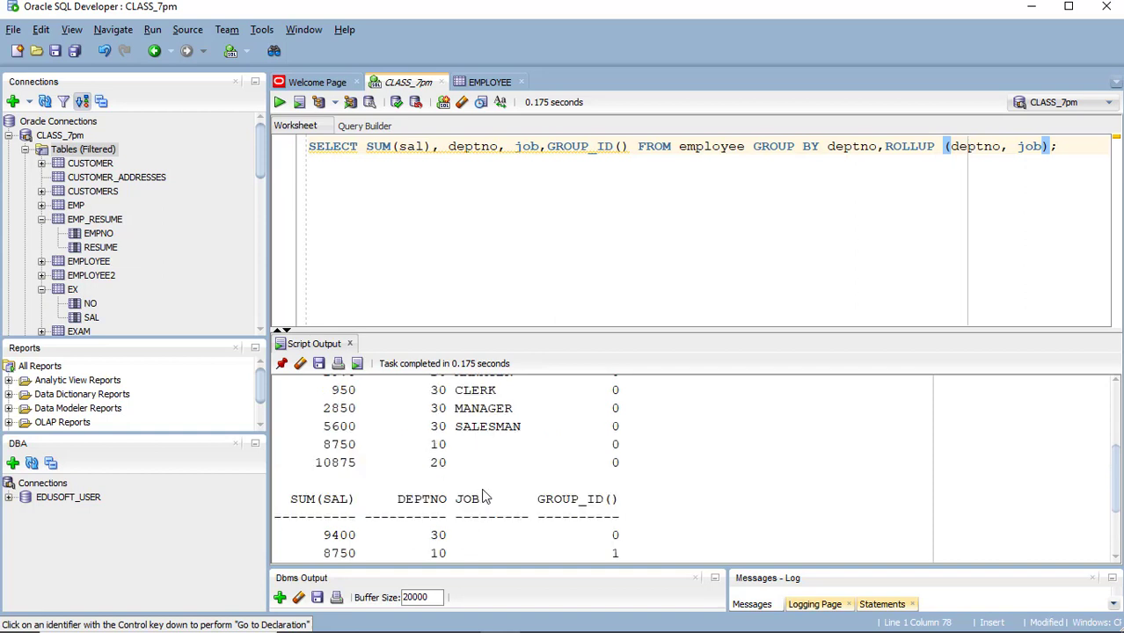
{"action": "scroll", "coordinate": [482, 489], "scroll_direction": "up", "scroll_amount": 1}
{"action": "left_click_drag", "start_coordinate": [431, 446], "coordinate": [504, 480]}
{"action": "left_click", "coordinate": [476, 447]}
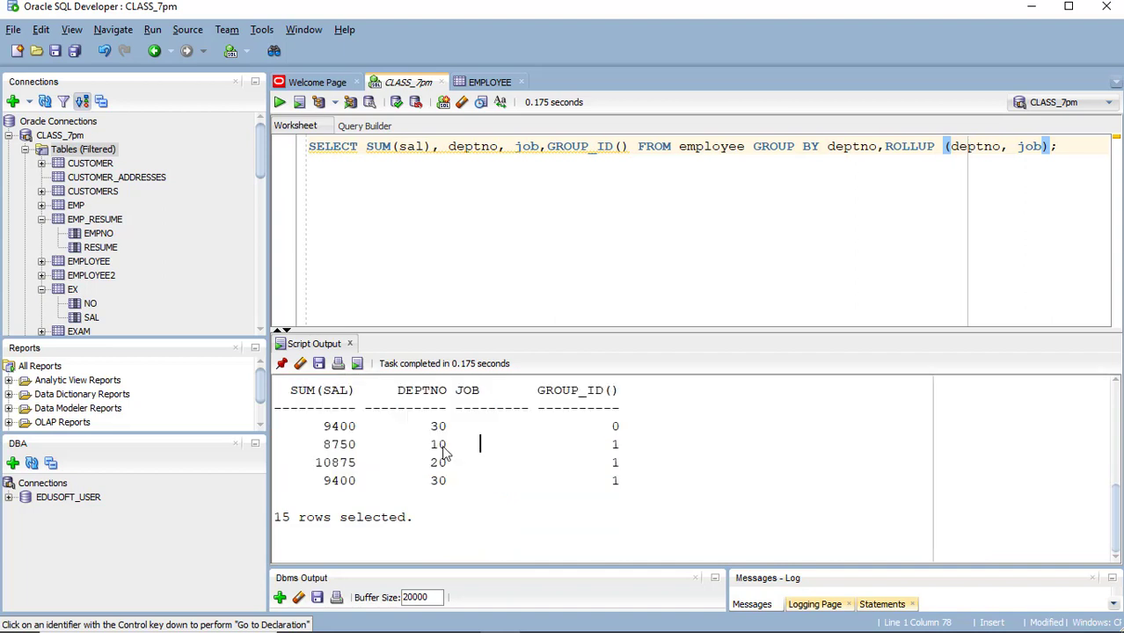
{"action": "left_click_drag", "start_coordinate": [431, 445], "coordinate": [625, 491]}
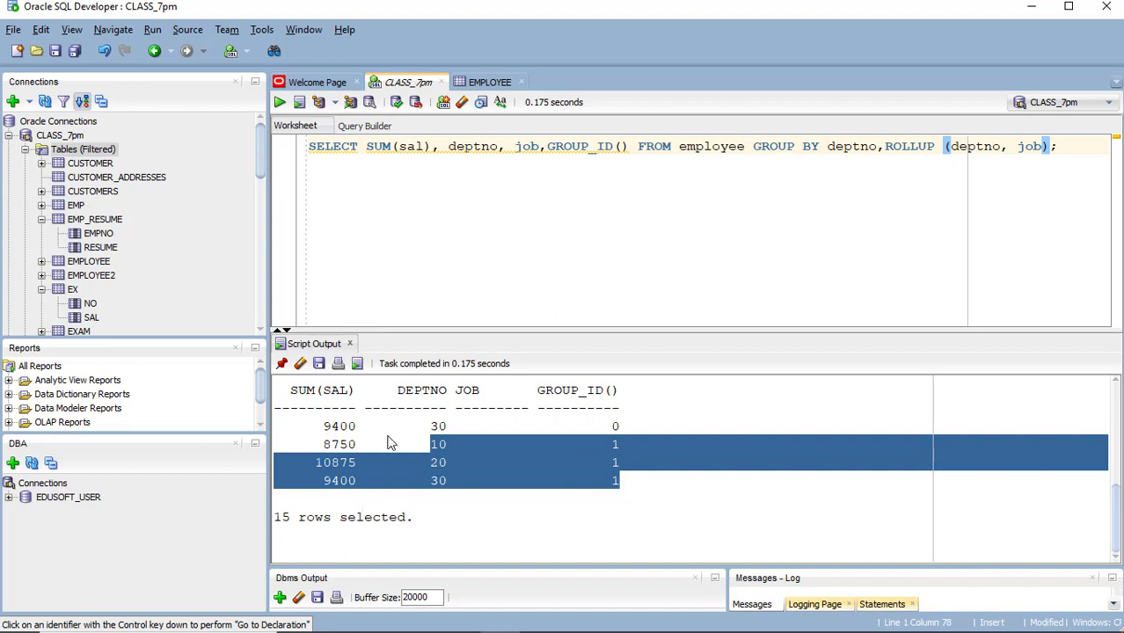
Highlight the first and the repeated blank-job department subtotal rows in turn, and relate them to GROUP_ID() in the worksheet query
{"action": "scroll", "coordinate": [387, 466], "scroll_direction": "up", "scroll_amount": 1}
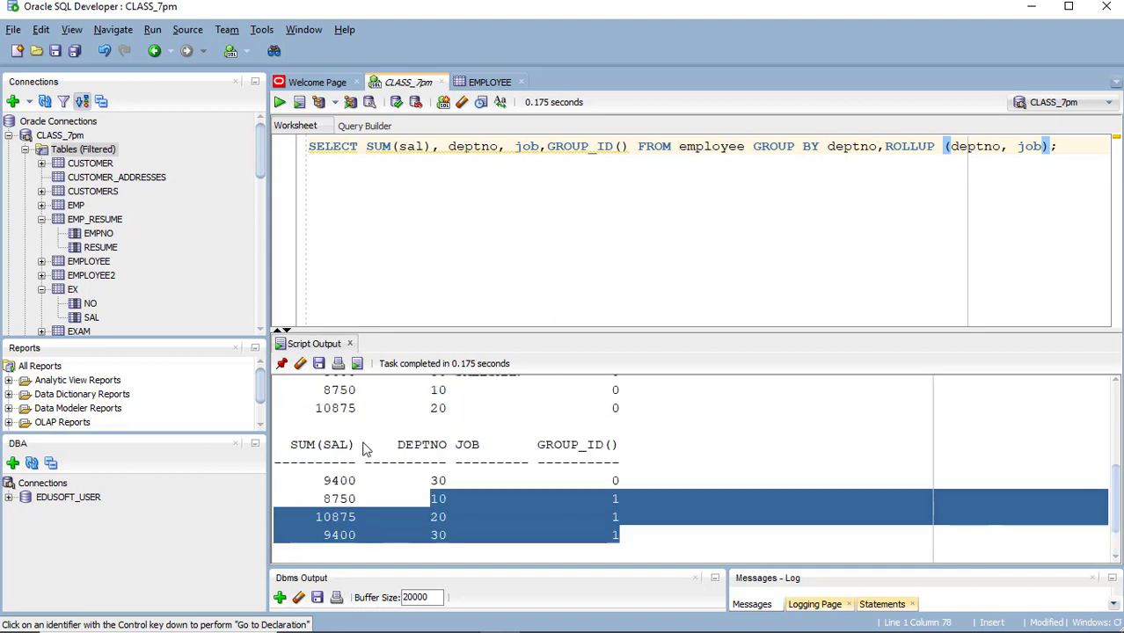
{"action": "scroll", "coordinate": [366, 462], "scroll_direction": "up", "scroll_amount": 1}
{"action": "left_click_drag", "start_coordinate": [317, 401], "coordinate": [625, 528]}
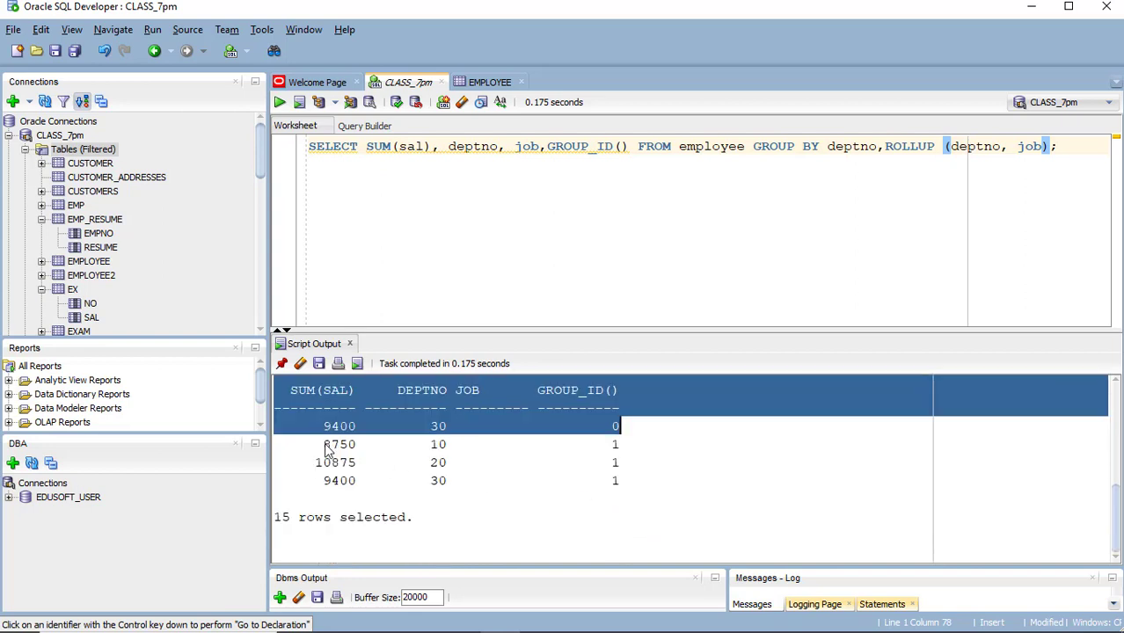
{"action": "left_click_drag", "start_coordinate": [325, 446], "coordinate": [621, 482]}
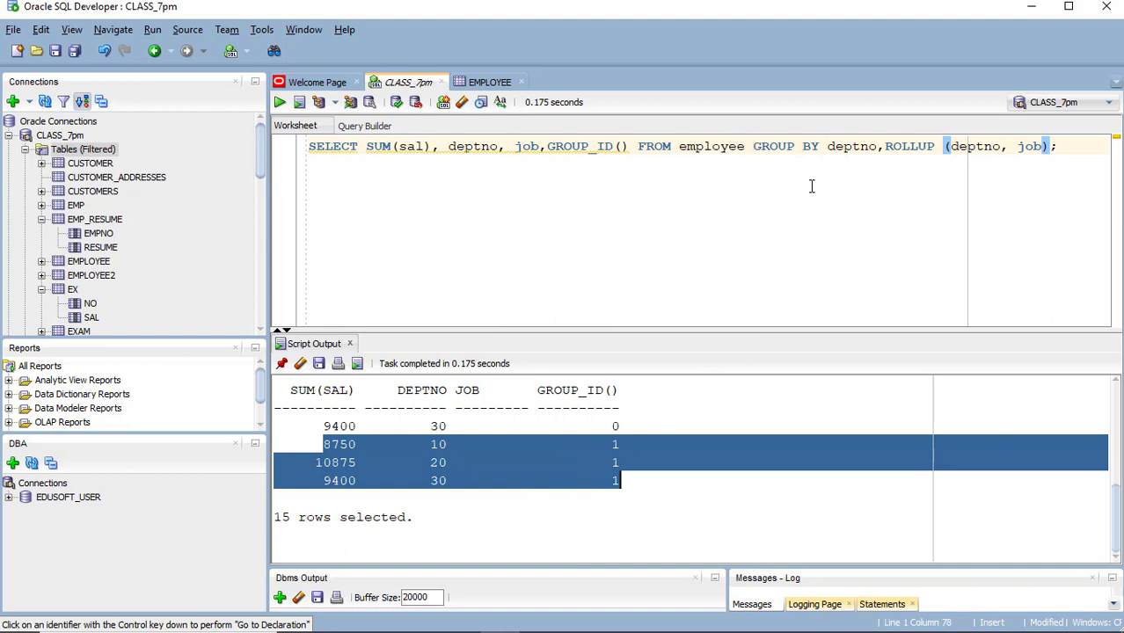
{"action": "left_click", "coordinate": [630, 146]}
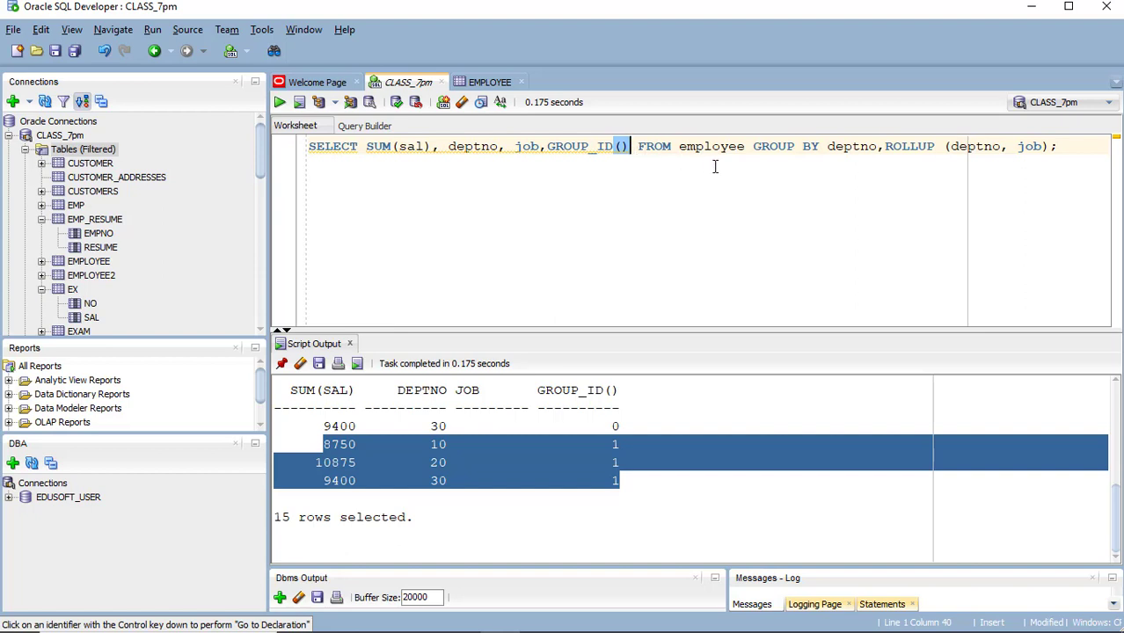
Switch to the PowerPoint slide show and browse past the NANVL and NULLIF slide to the NVL, NVL2 and SYS_CONTEXT slide
{"action": "key", "text": "alt+Tab"}
{"action": "key", "text": "alt+Tab"}
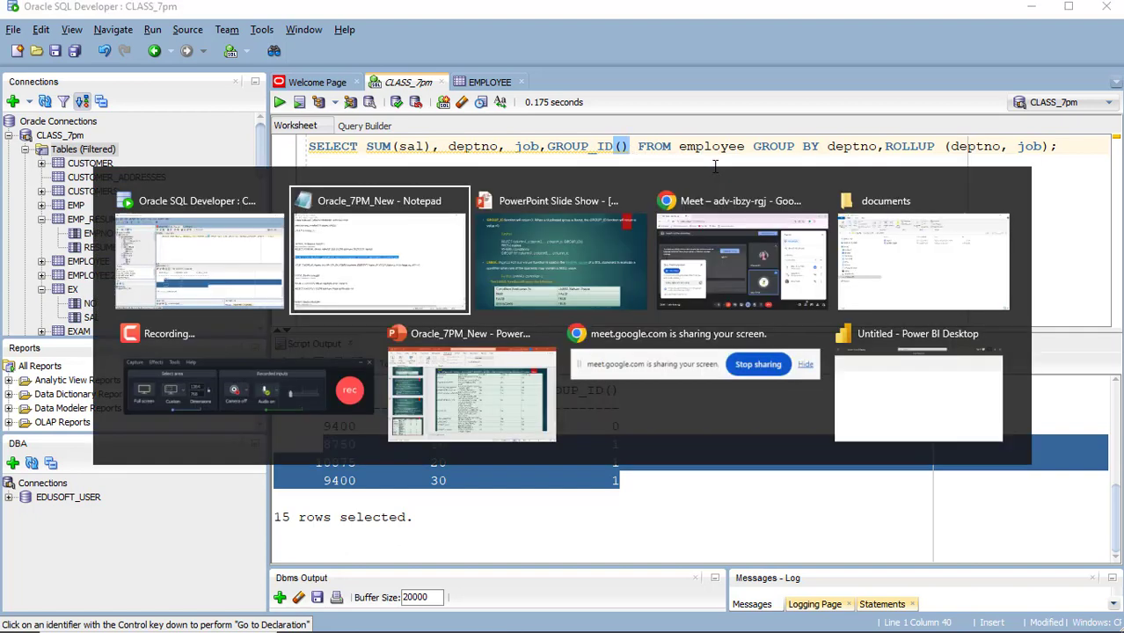
{"action": "key", "text": "Right"}
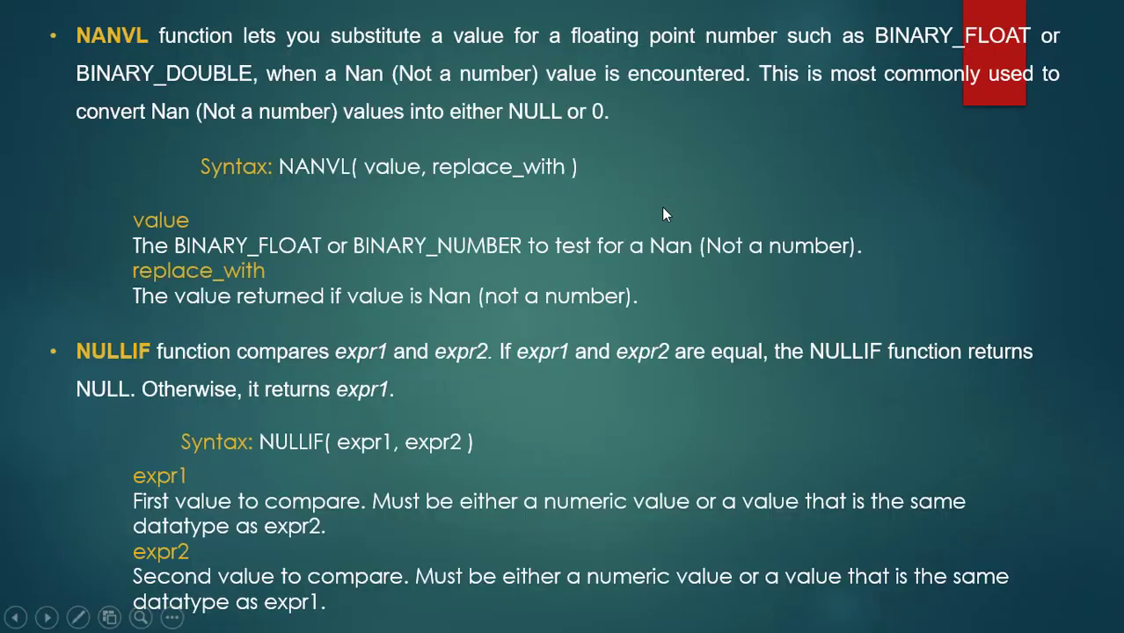
{"action": "key", "text": "Right"}
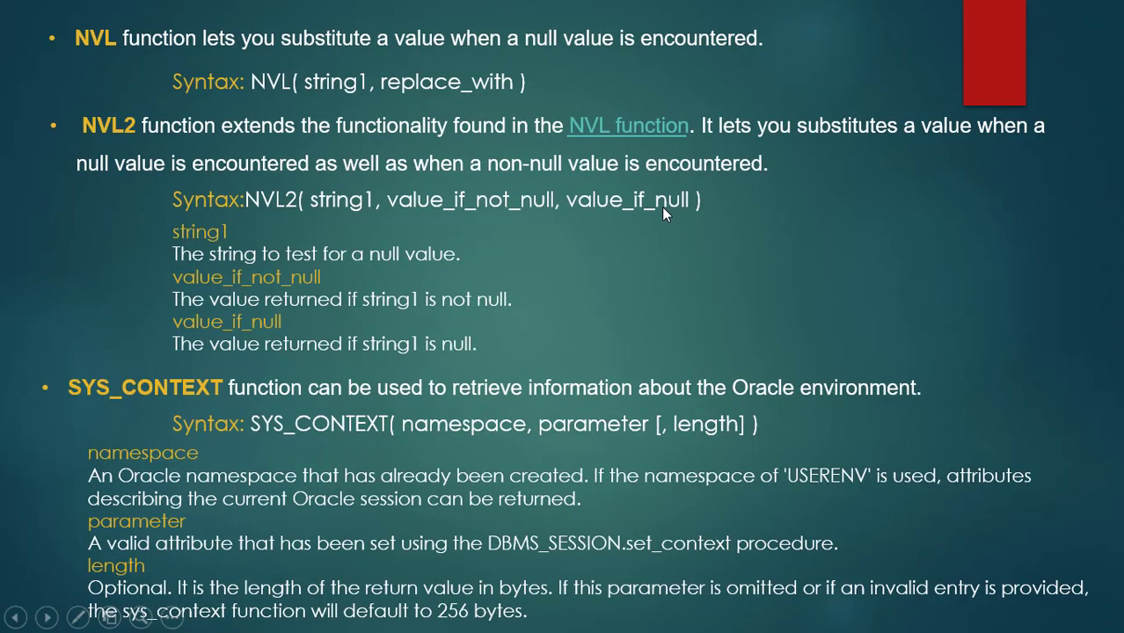
{"action": "key", "text": "Right"}
{"action": "key", "text": "Left"}
{"action": "key", "text": "Left"}
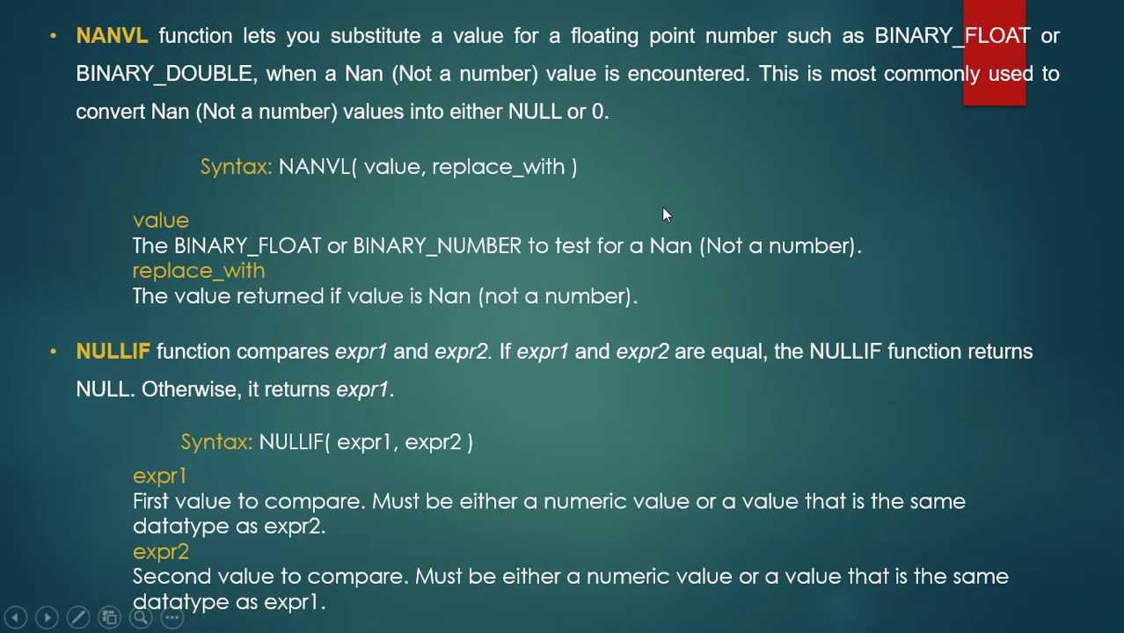
{"action": "key", "text": "Right"}
{"action": "key", "text": "Right"}
{"action": "key", "text": "Left"}
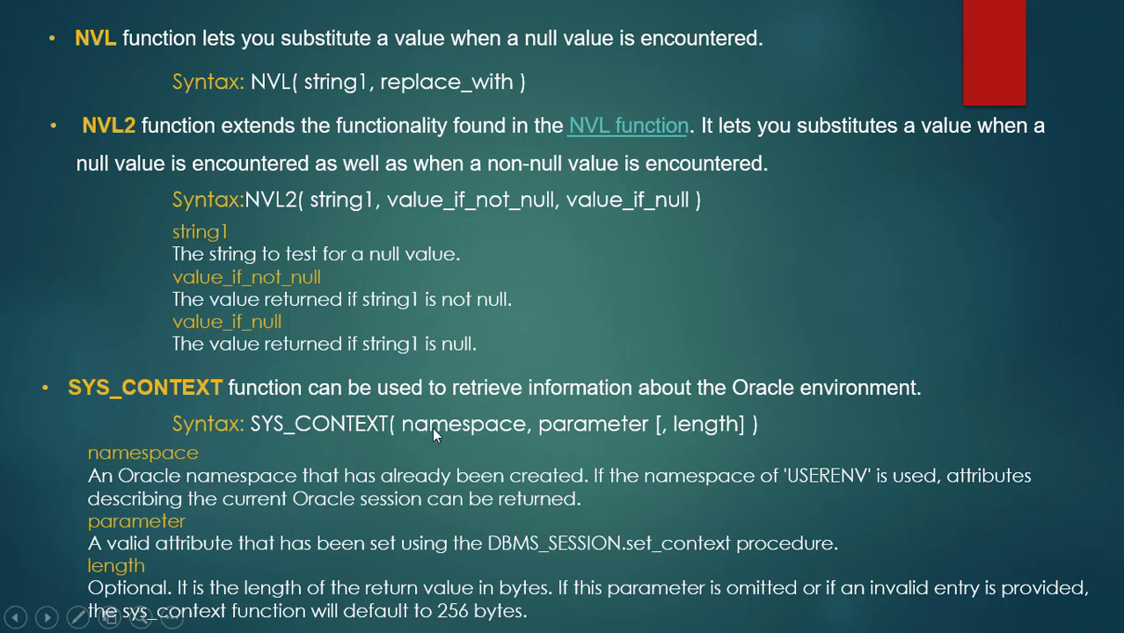
Advance to the slide listing valid USERENV namespace parameters, review the table and leave the slide show
{"action": "left_click", "coordinate": [527, 423]}
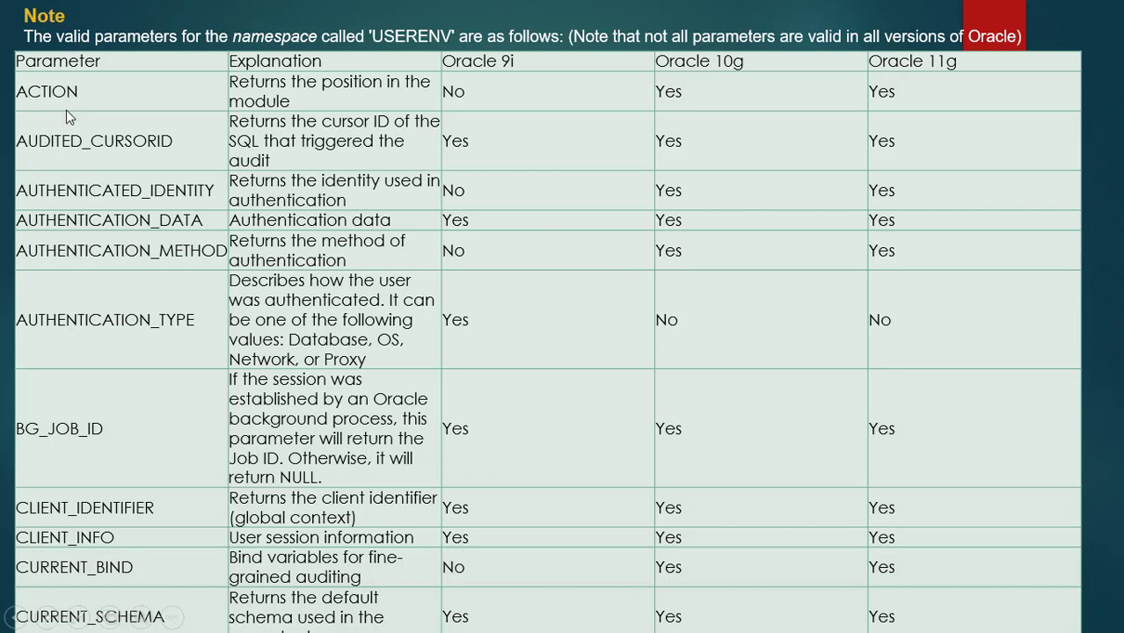
{"action": "left_click", "coordinate": [88, 540]}
{"action": "left_click", "coordinate": [86, 537]}
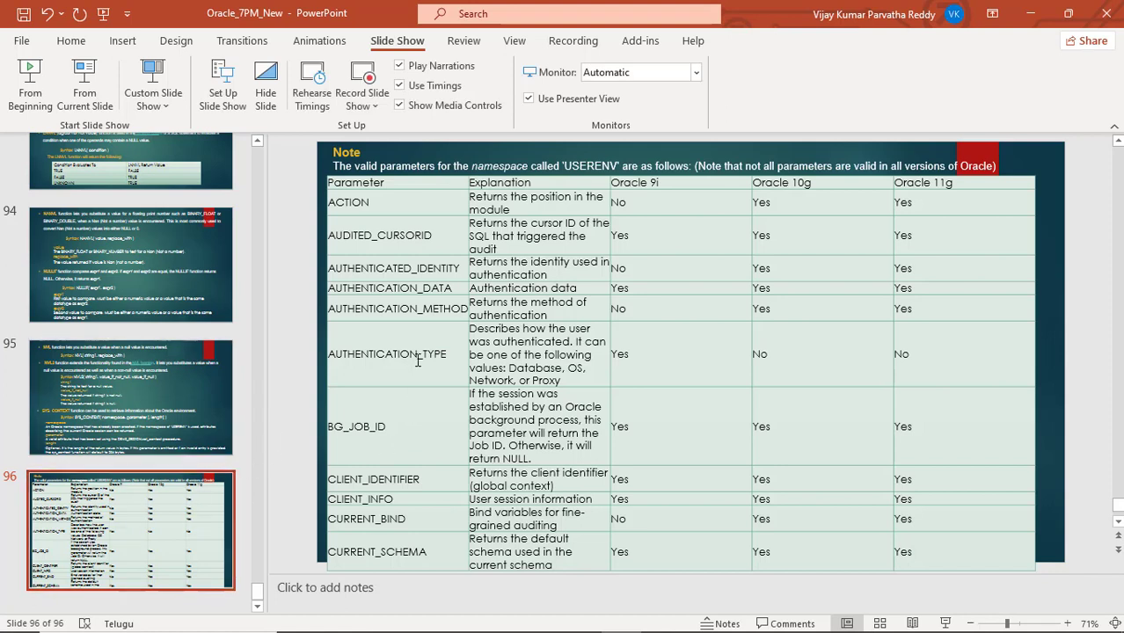
Return from the USERENV parameter table to slide 95 and review the SYS_CONTEXT argument descriptions
{"action": "left_click", "coordinate": [429, 182]}
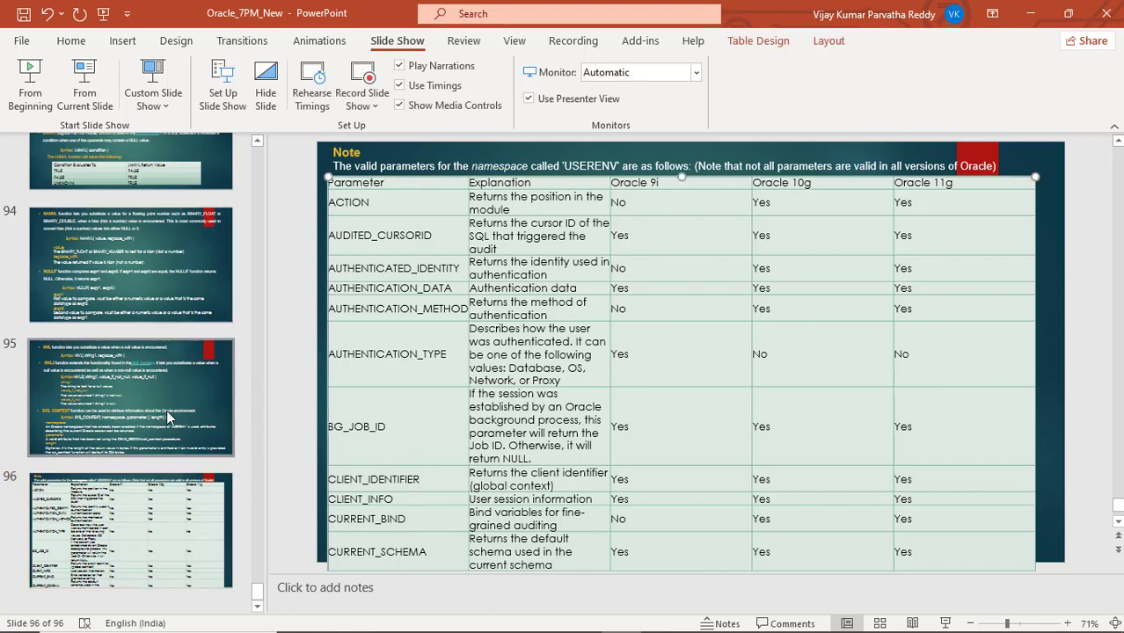
{"action": "left_click", "coordinate": [170, 416]}
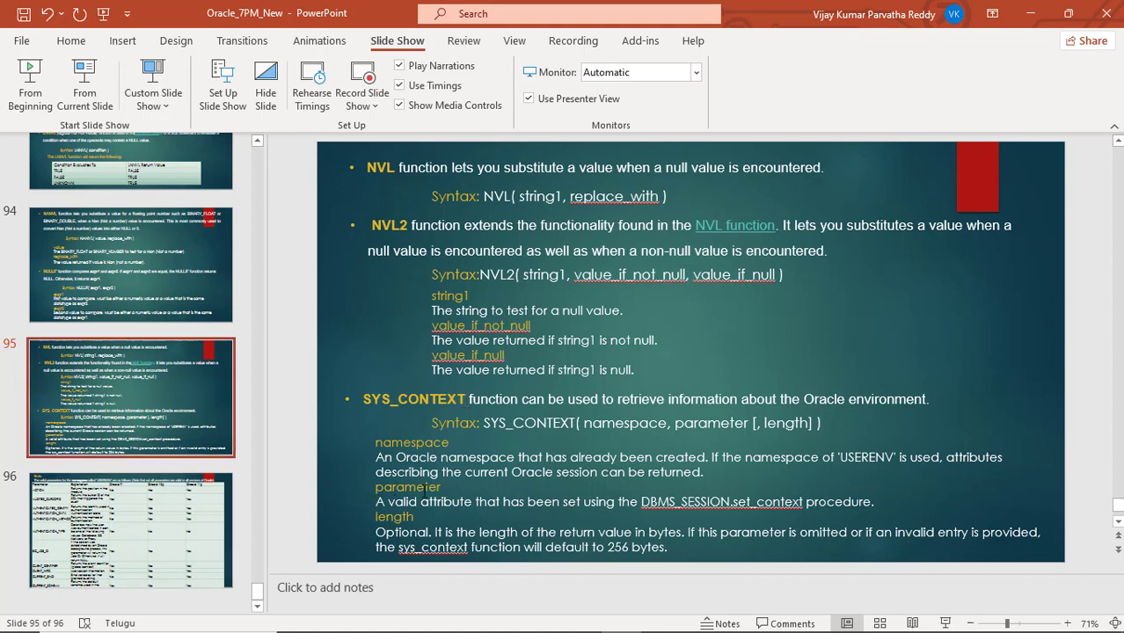
{"action": "left_click", "coordinate": [425, 488]}
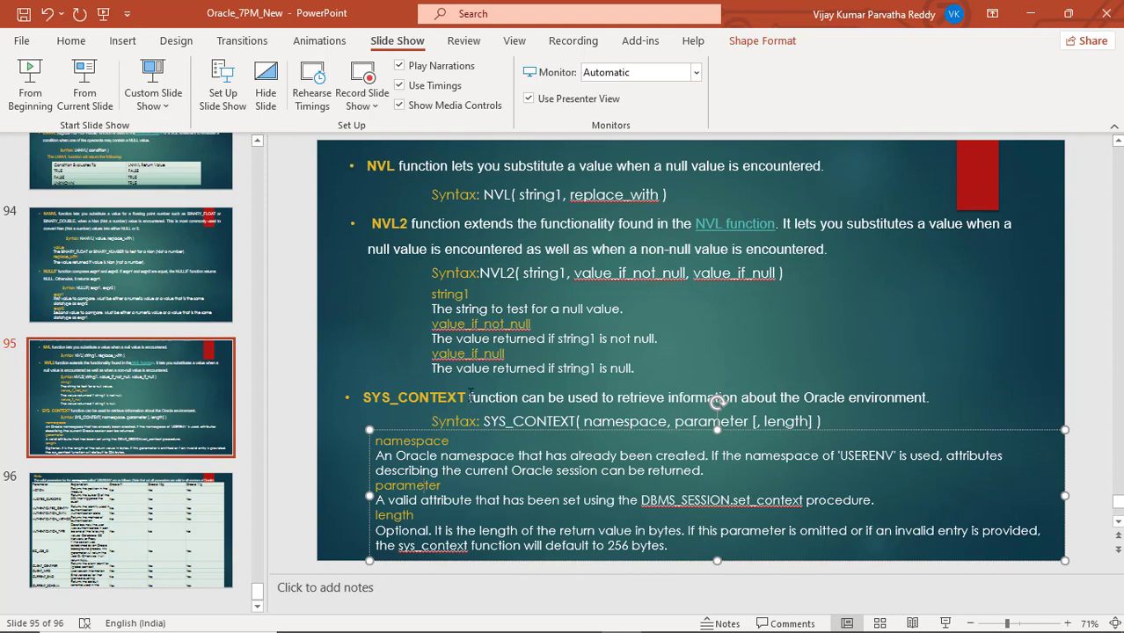
Switch to the Oracle_7PM_New notes in Notepad and select the SYS_CONTEXT('USERENV', 'NLS_DATE_FORMAT') query under the SYS_CONTEXT examples
{"action": "key", "text": "alt+Tab"}
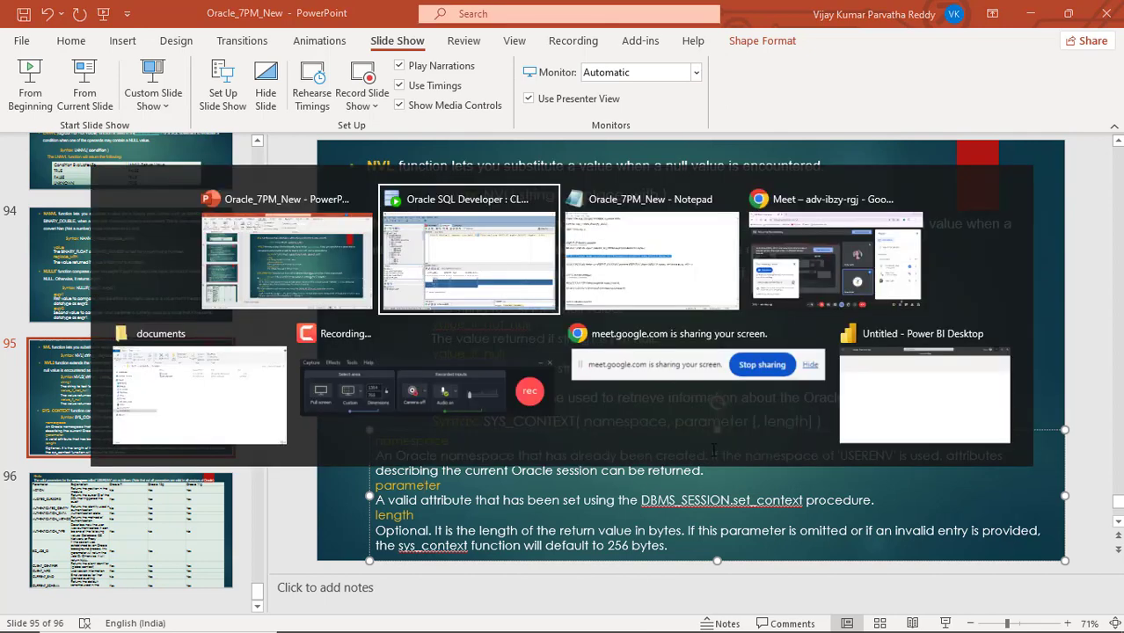
{"action": "key", "text": "alt+Tab"}
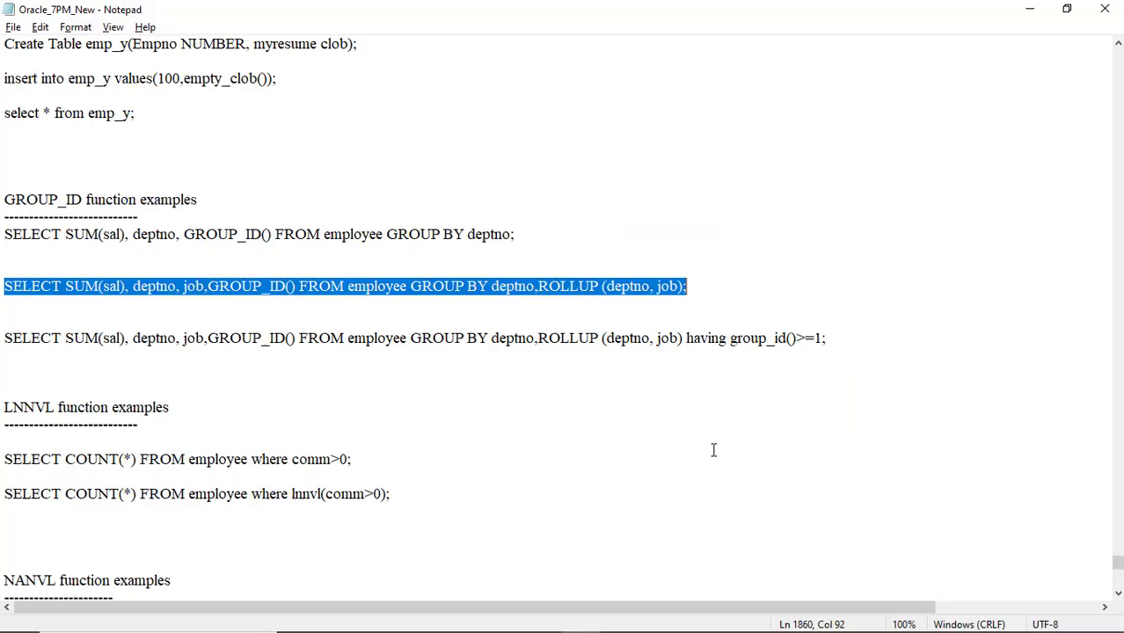
{"action": "scroll", "coordinate": [410, 461], "scroll_direction": "down", "scroll_amount": 7}
{"action": "scroll", "coordinate": [411, 461], "scroll_direction": "down", "scroll_amount": 14}
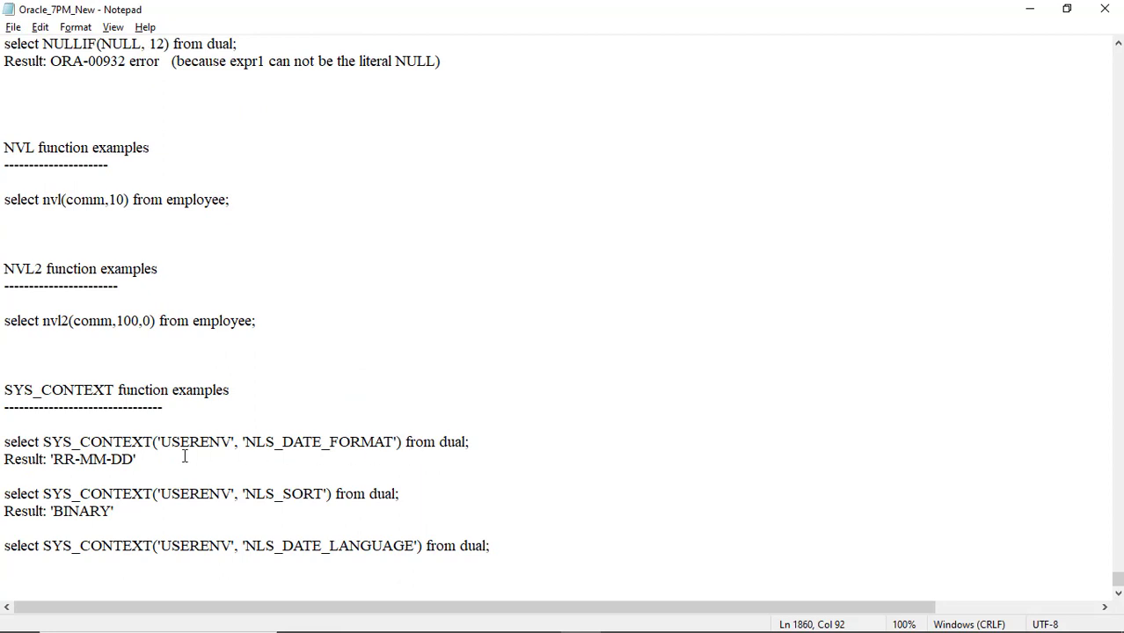
{"action": "left_click_drag", "start_coordinate": [4, 442], "coordinate": [492, 440]}
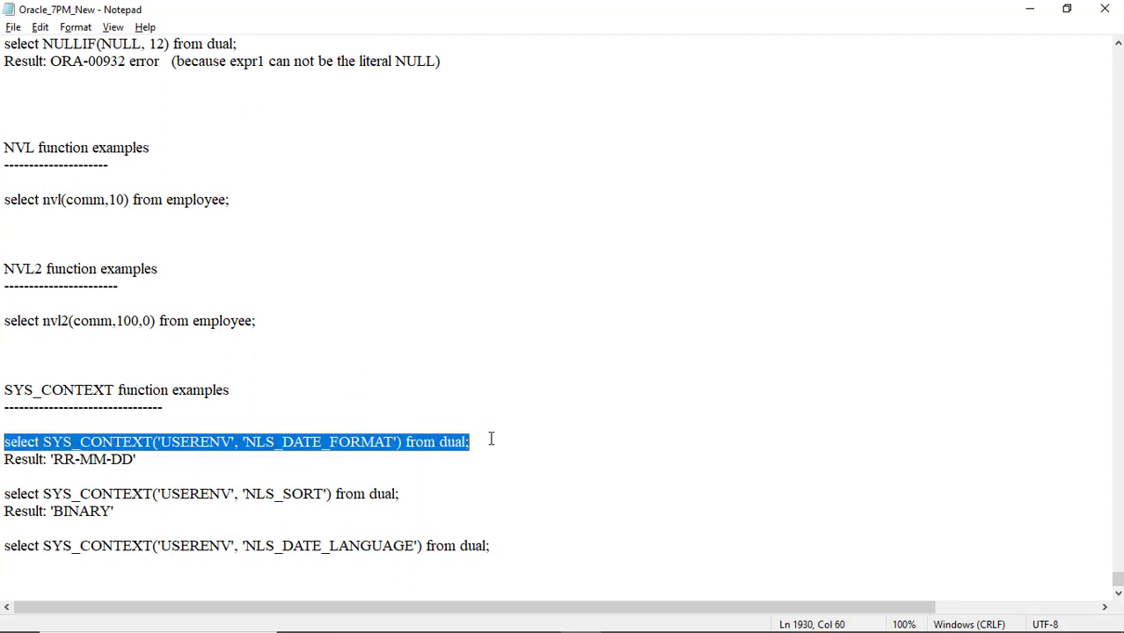
{"action": "key", "text": "alt+Tab"}
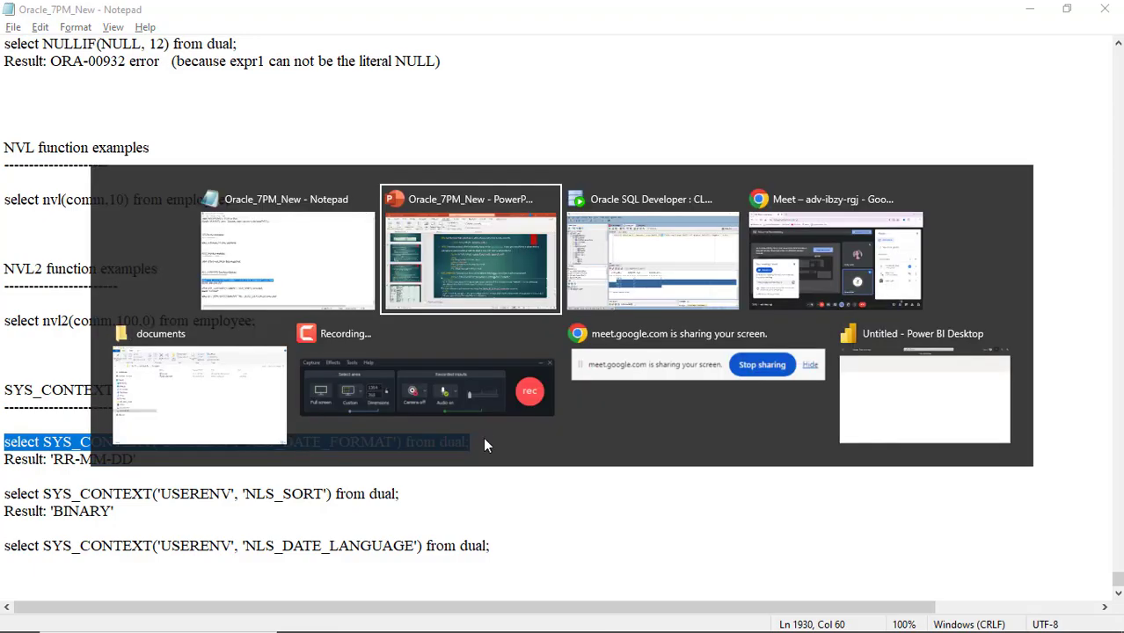